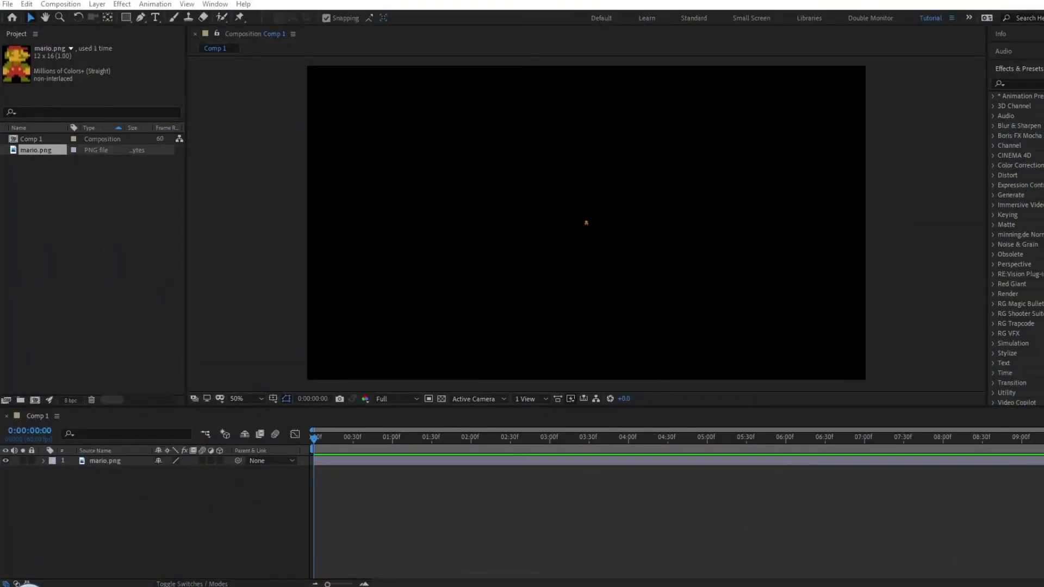
- Reveal the mario.png layer's transform properties and scale the sprite up to about 2188%
left_click(43, 461)
left_click(54, 471)
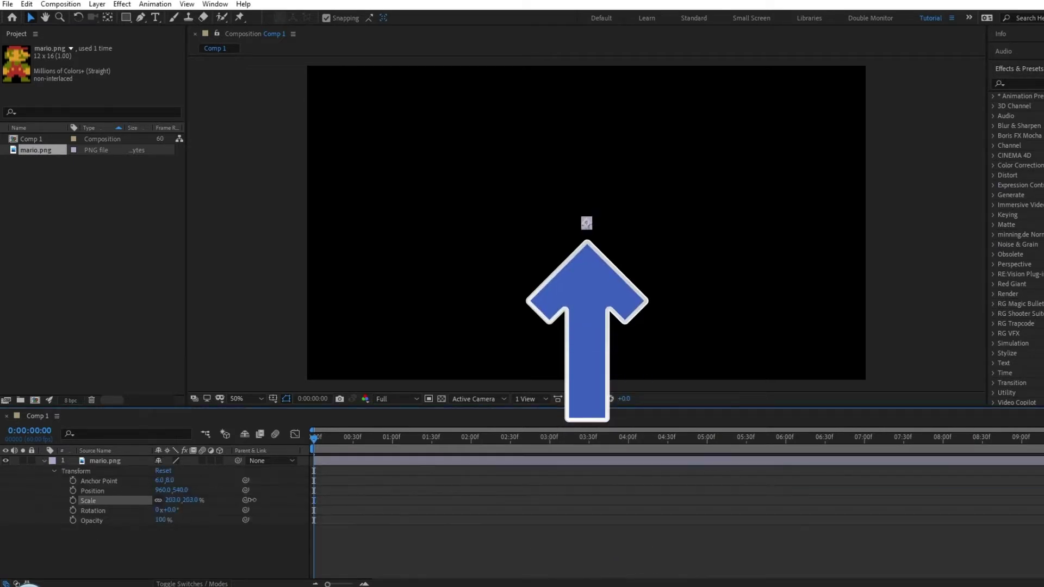
left_click_drag(250, 500, 413, 503)
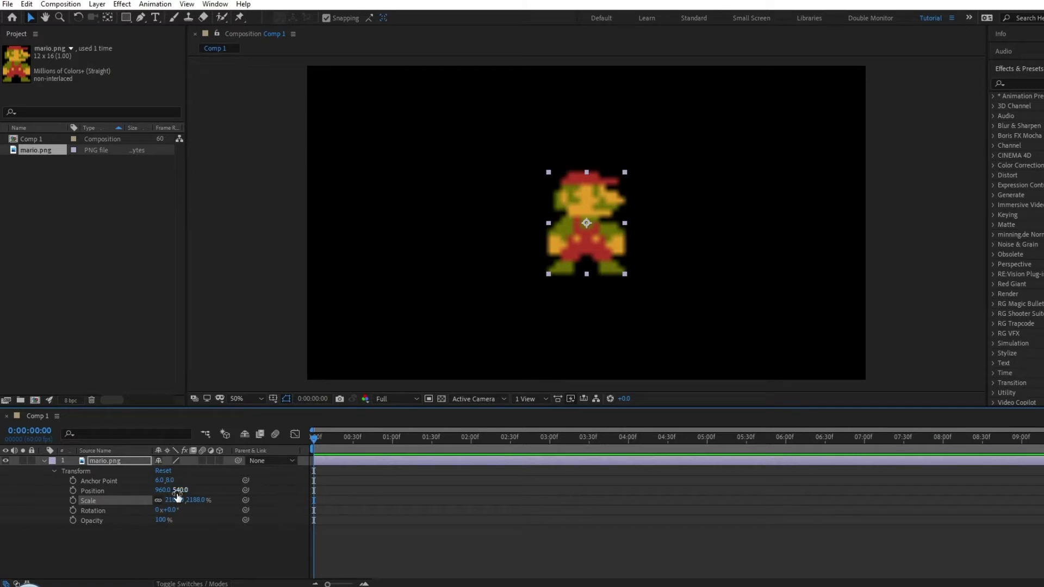
left_click_drag(178, 497, 171, 454)
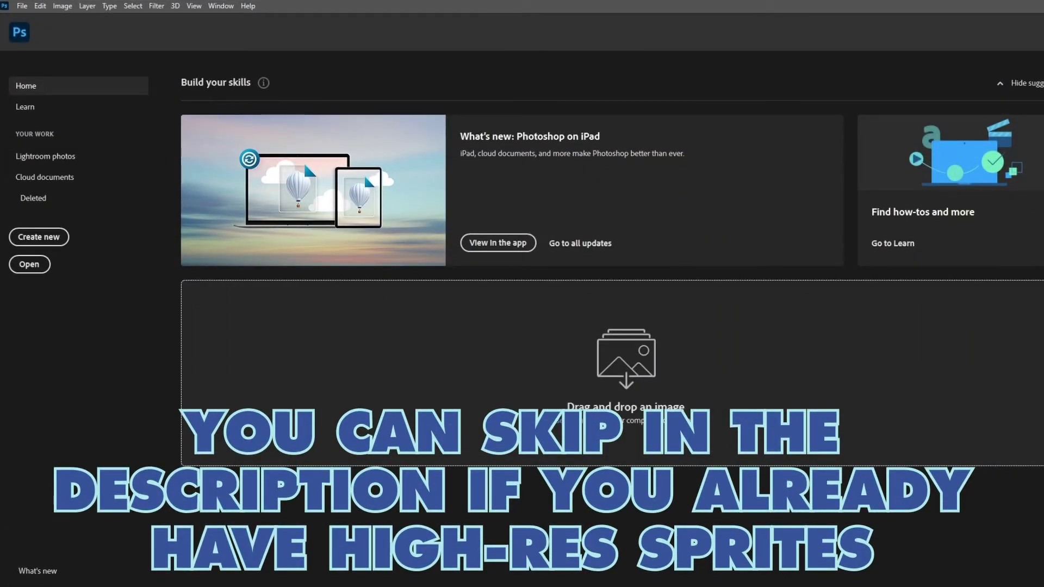
- Open mario.png in Photoshop and resize it to 810 × 1080 pixels with Nearest Neighbor (hard edges) resampling
left_click_drag(643, 353, 612, 352)
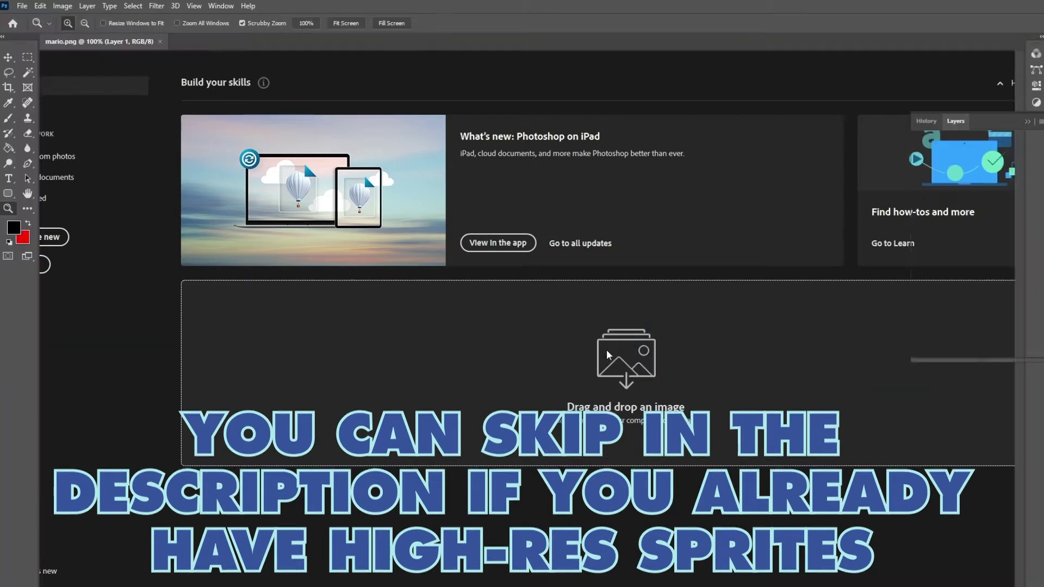
left_click(578, 320)
left_click(62, 5)
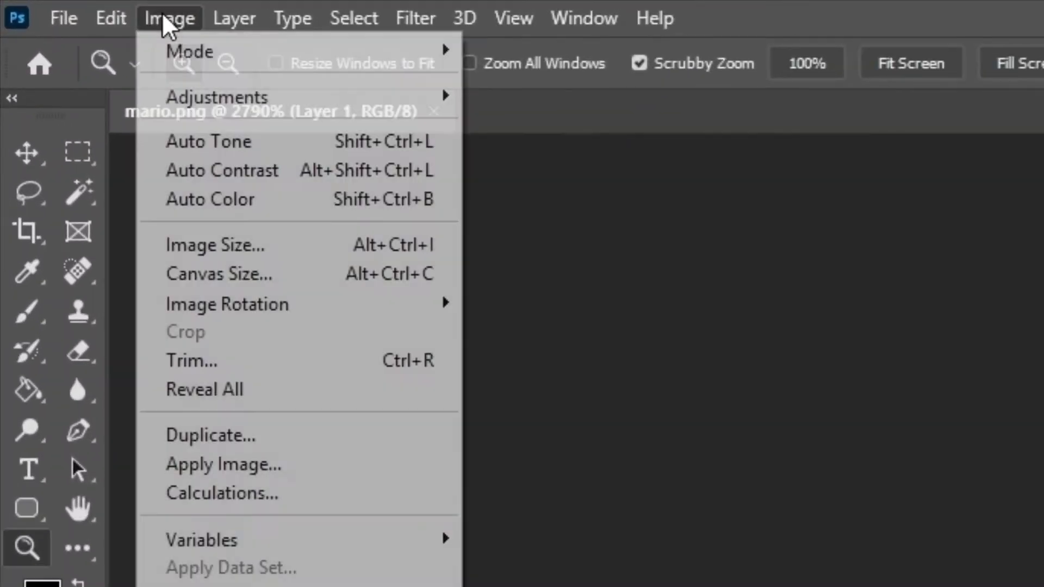
left_click(263, 248)
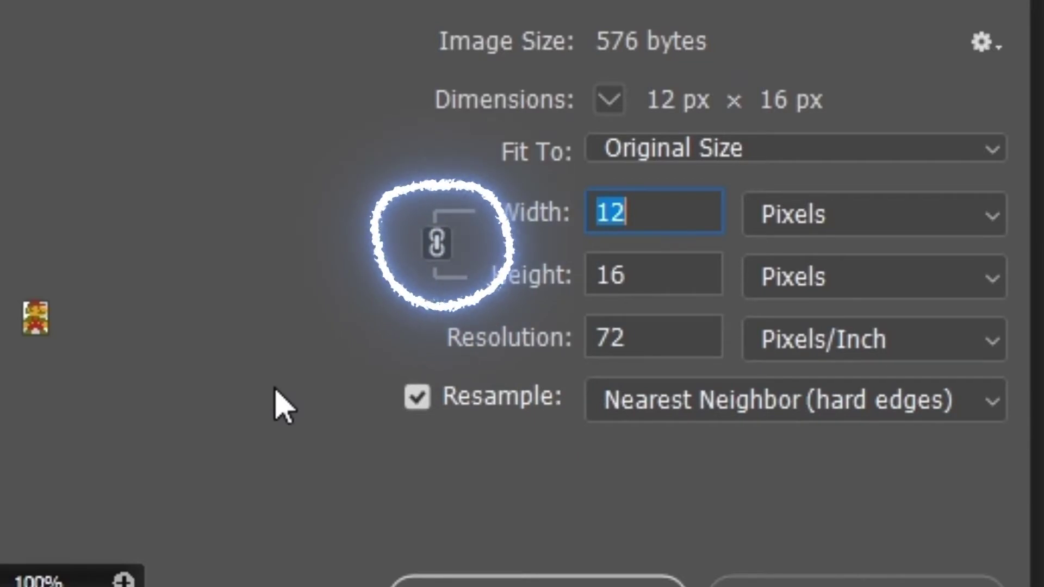
type("636")
type("810")
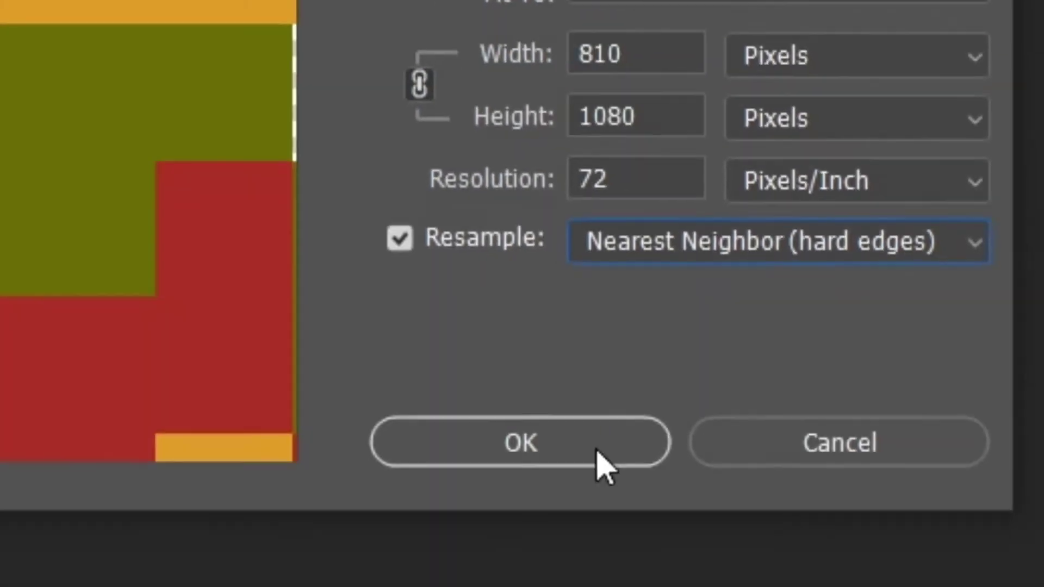
left_click(595, 459)
left_click_drag(667, 366, 534, 378)
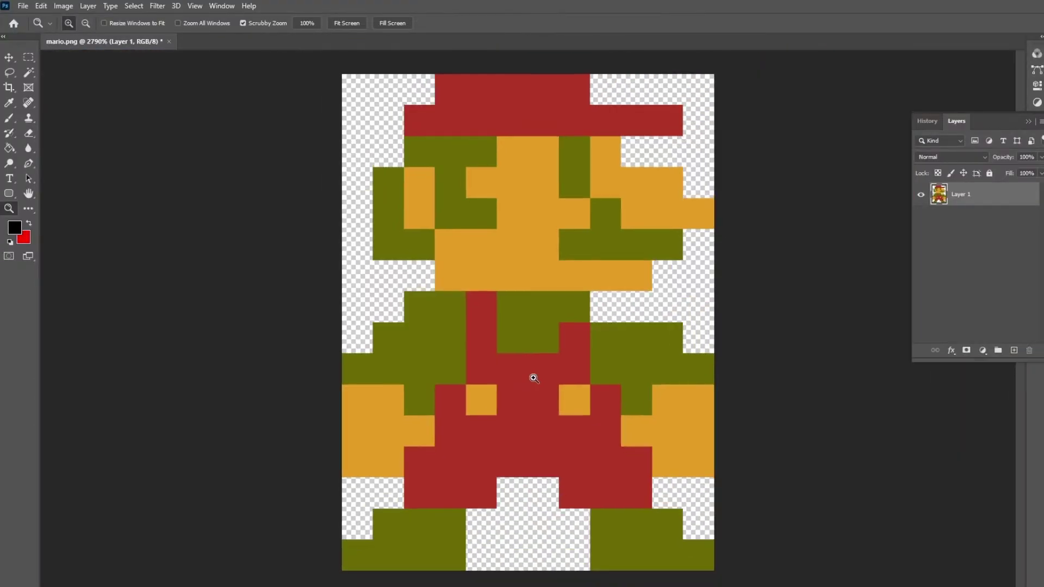
left_click(530, 378, "alt")
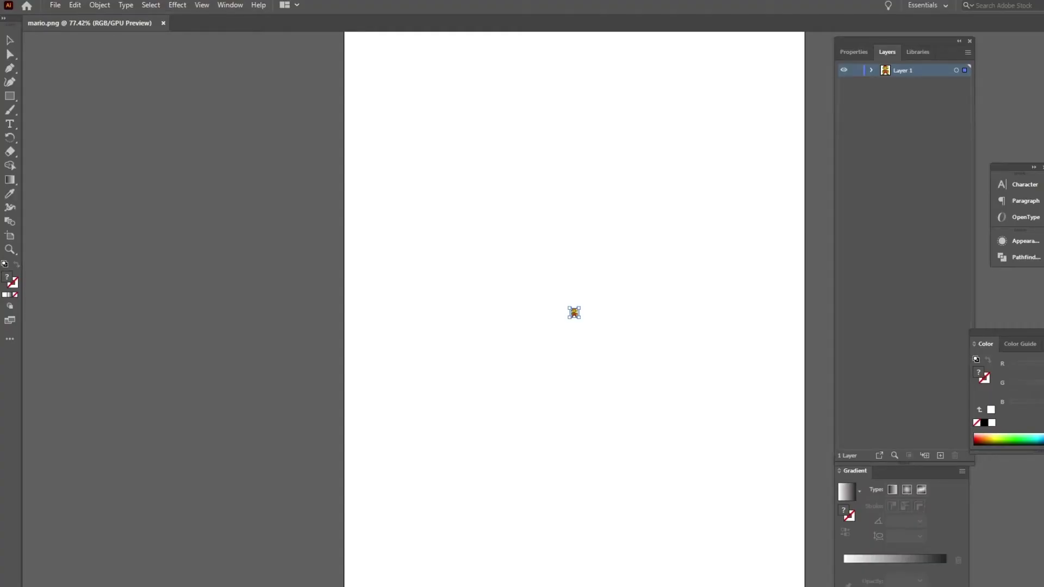
- Switch to Illustrator and set the units of the mario.png document to Pixels in the document setup
left_click(56, 6)
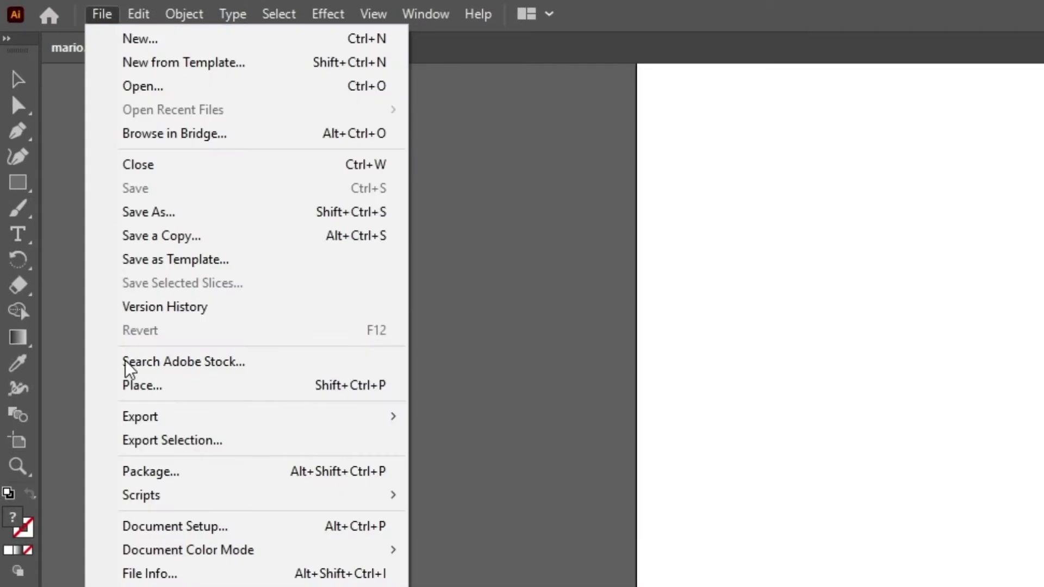
left_click(233, 527)
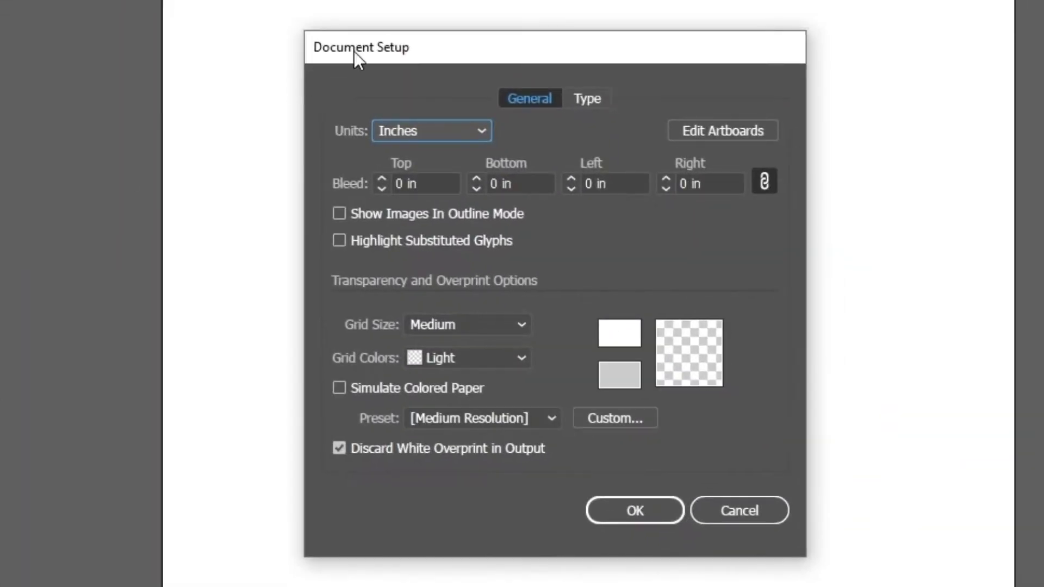
left_click(441, 133)
left_click(430, 154)
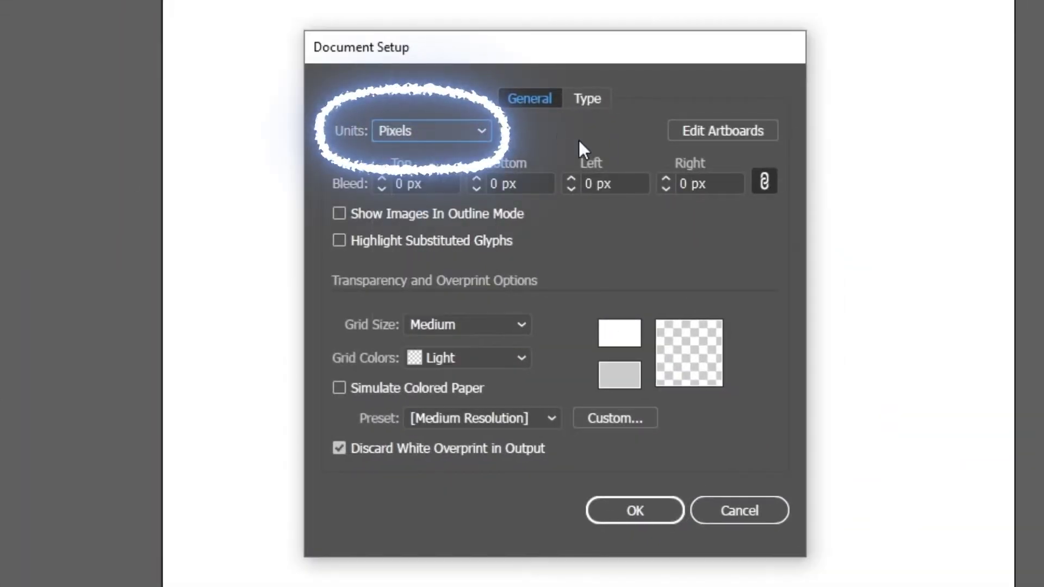
left_click(635, 511)
- Create an object mosaic from the Mario image with 12 tiles in width and 16 in height
left_click(184, 13)
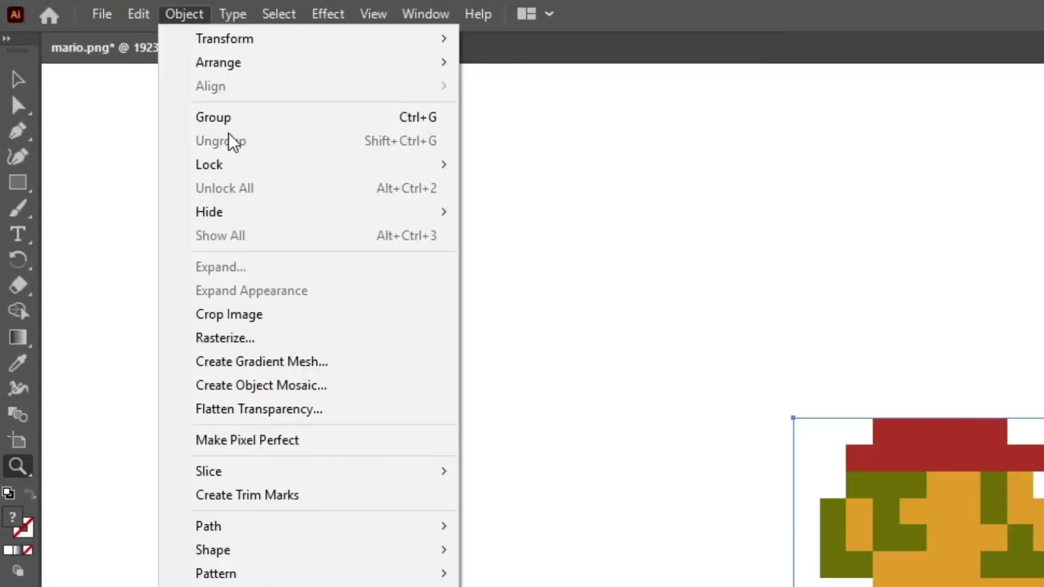
left_click(349, 389)
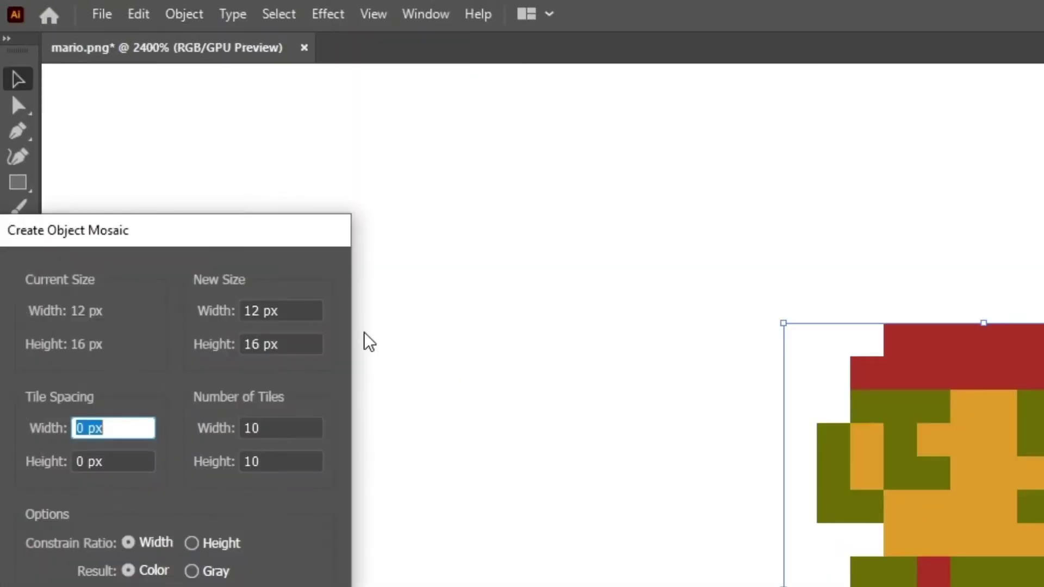
left_click_drag(268, 234, 599, 235)
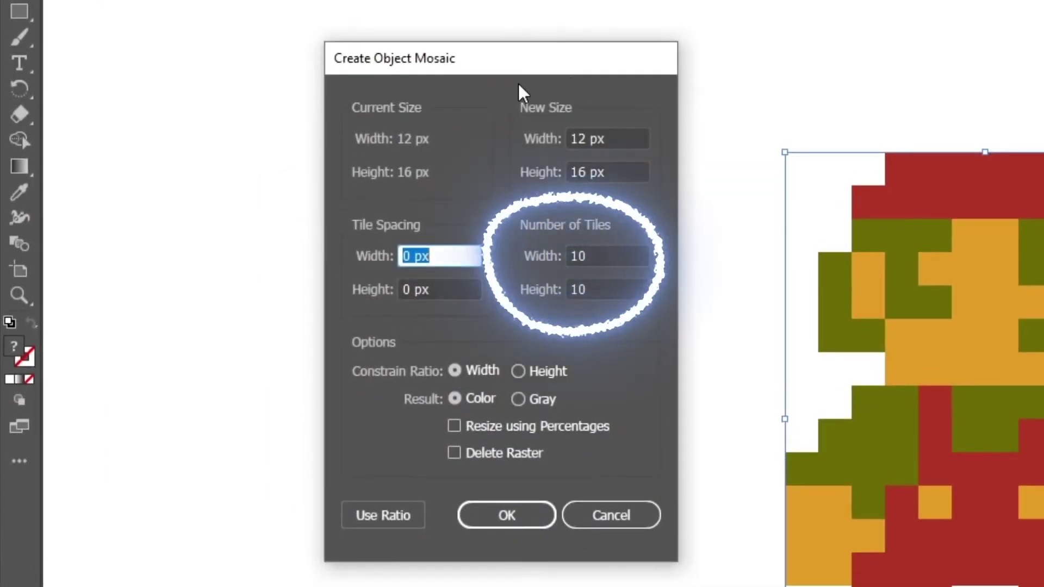
double_click(569, 256)
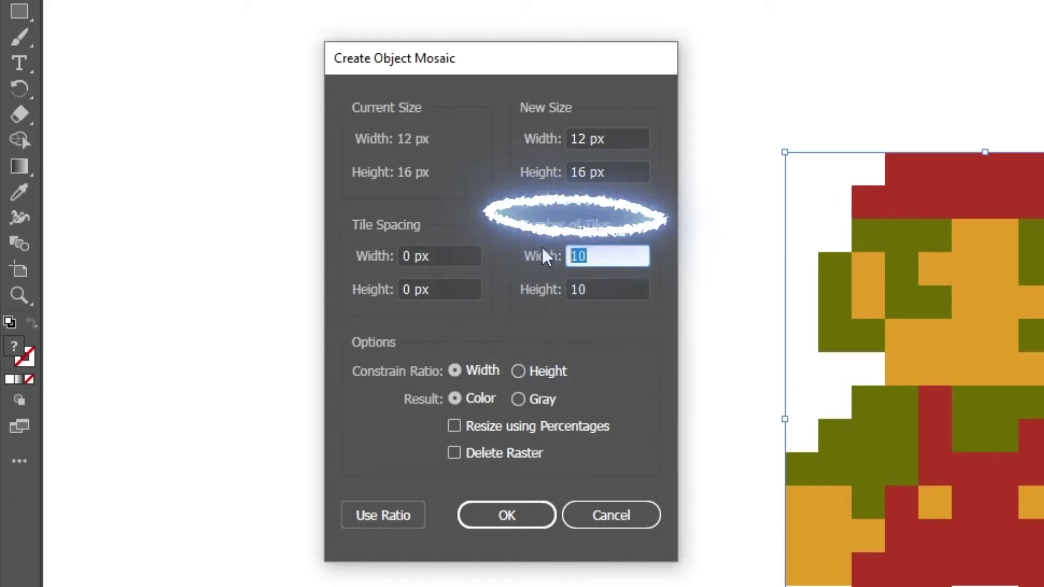
type("12")
double_click(568, 289)
type("16")
left_click(515, 516)
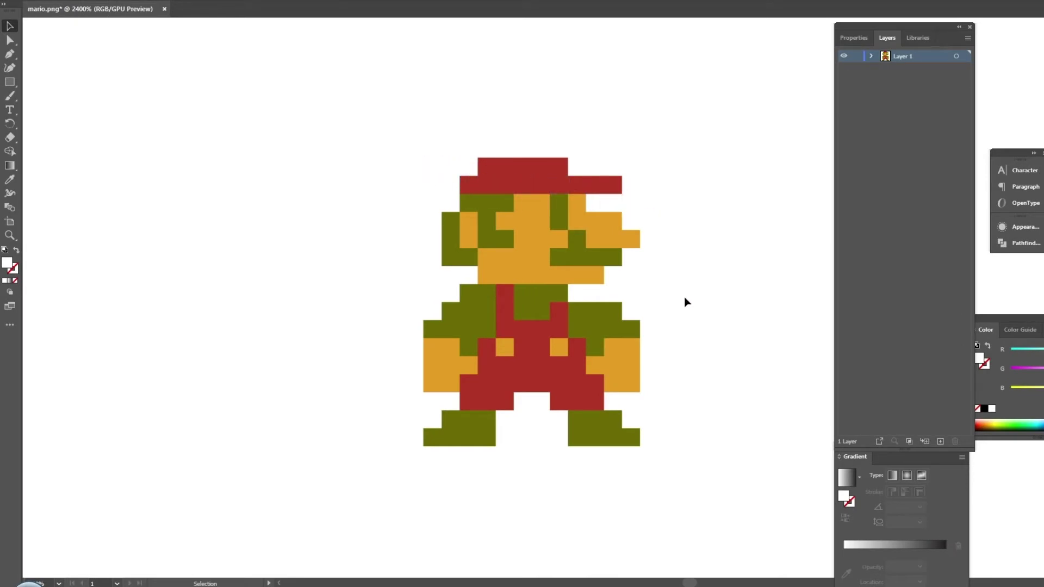
- Select one white background tile of the mosaic and extend the selection to all tiles with the same fill color
left_click(445, 172)
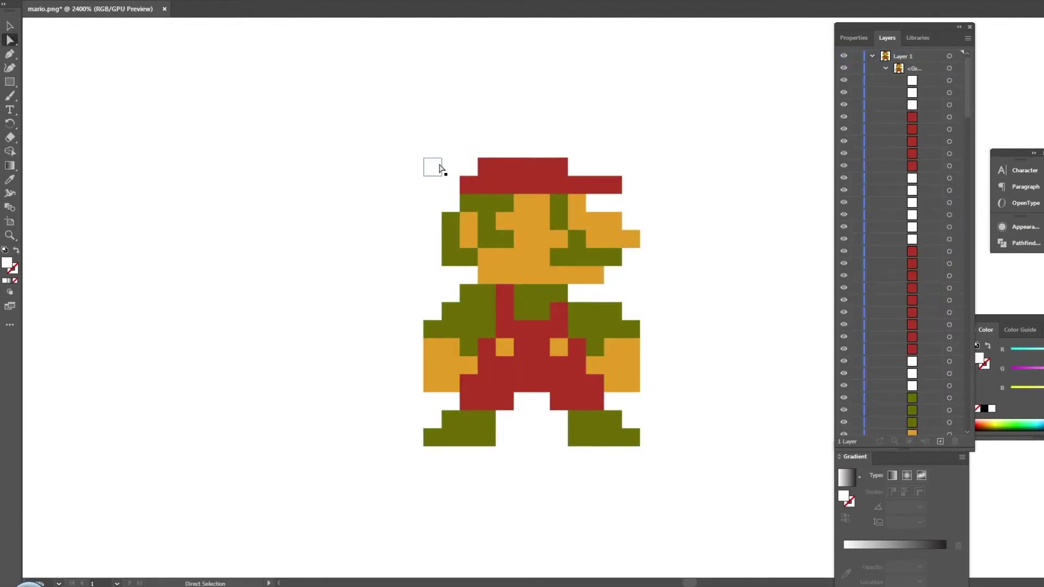
left_click(440, 166)
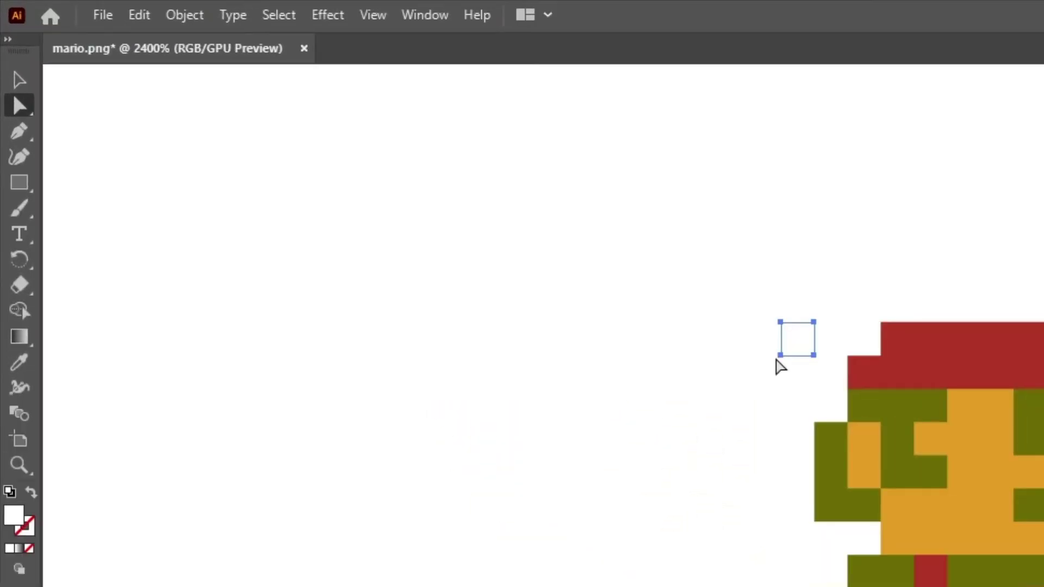
left_click(151, 6)
mouse_move(332, 217)
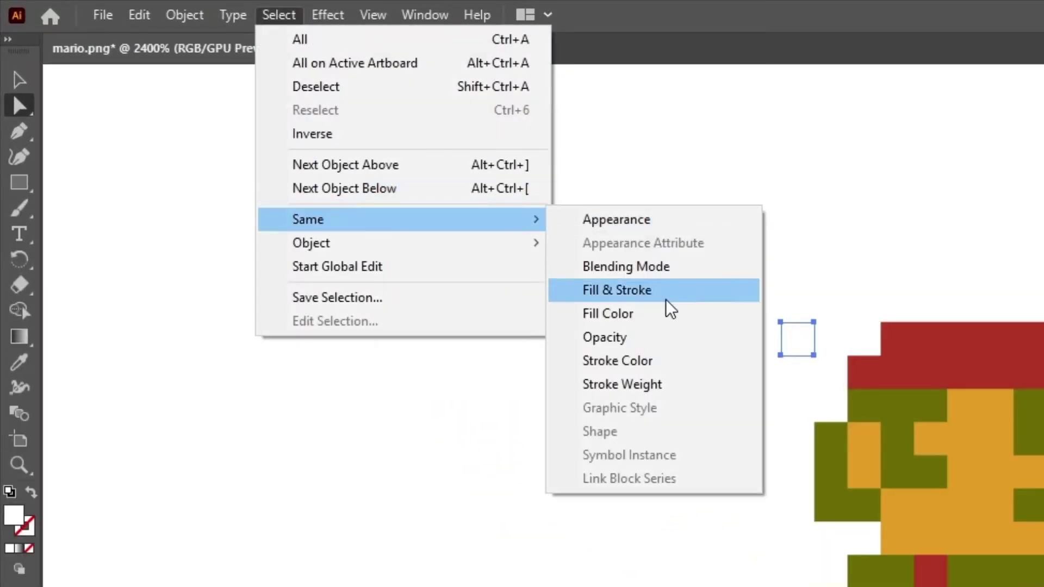
left_click(655, 326)
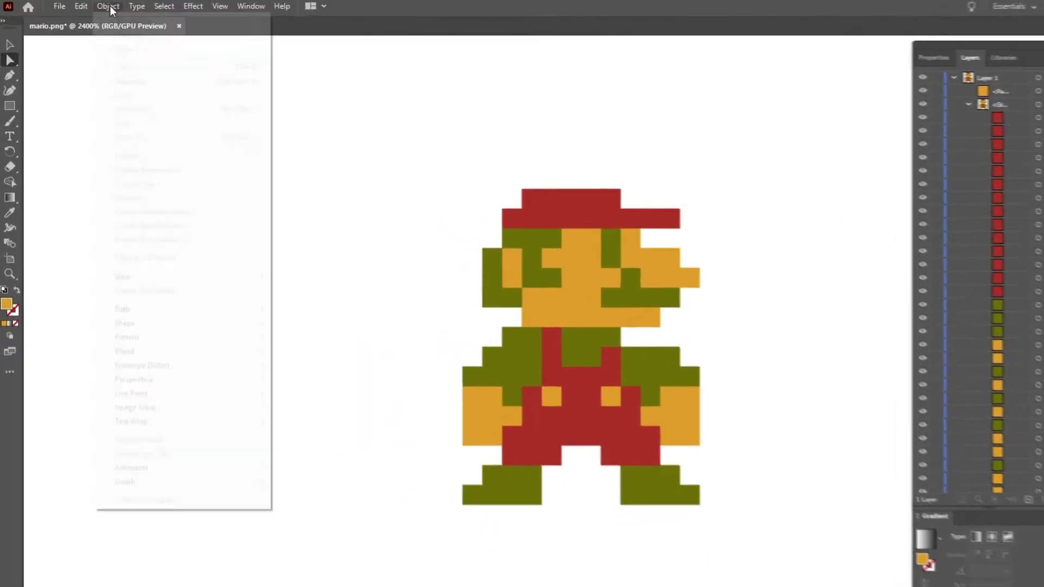
- Fit the artboard to the artwork bounds of the Mario sprite
mouse_move(181, 429)
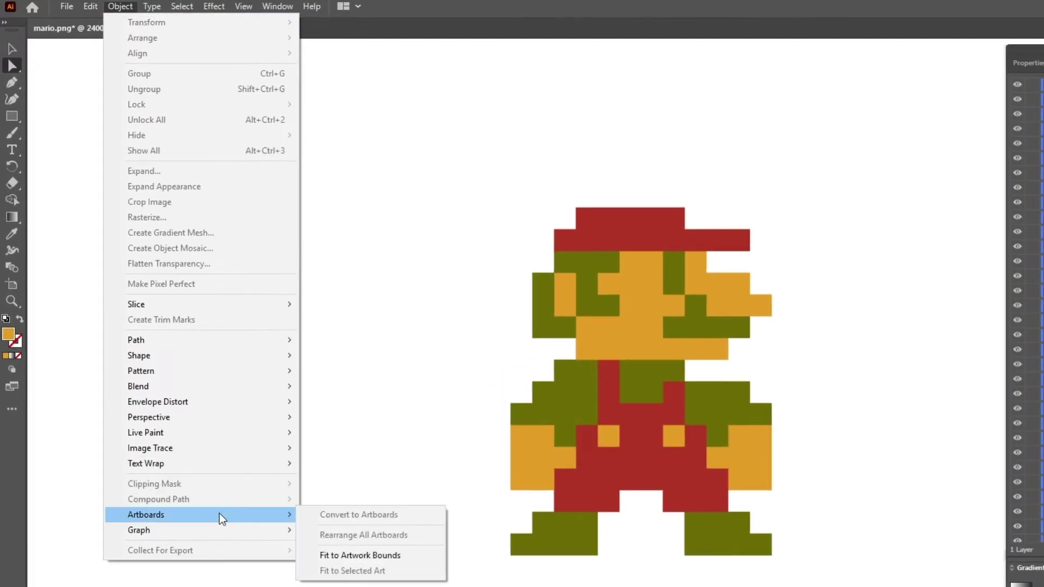
left_click(341, 555)
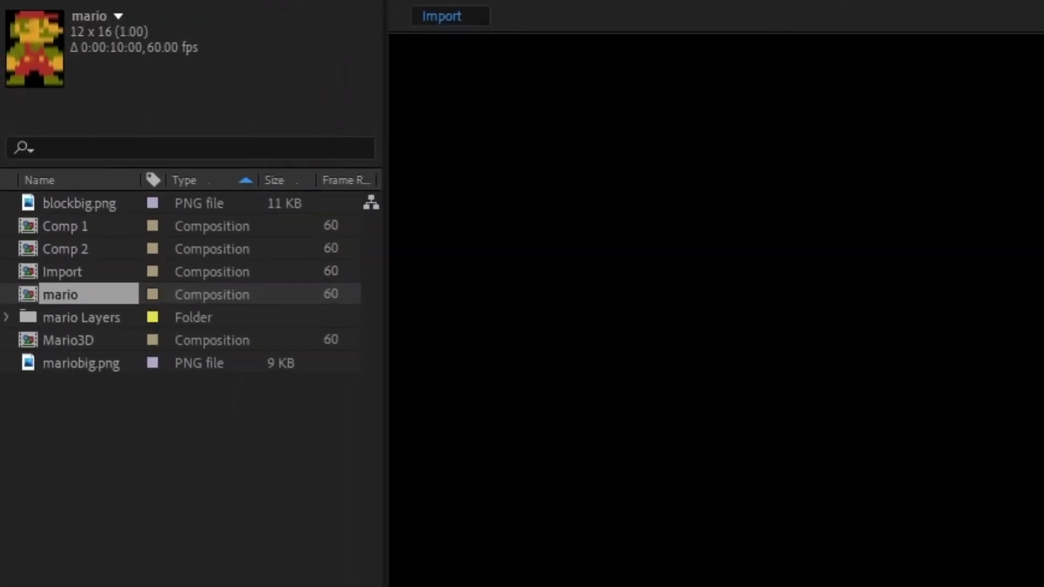
- Switch to After Effects, add Layer 1/mario.ai from the mario Layers folder to the Import composition and scale it up
left_click(2, 195)
left_click_drag(22, 207, 154, 310)
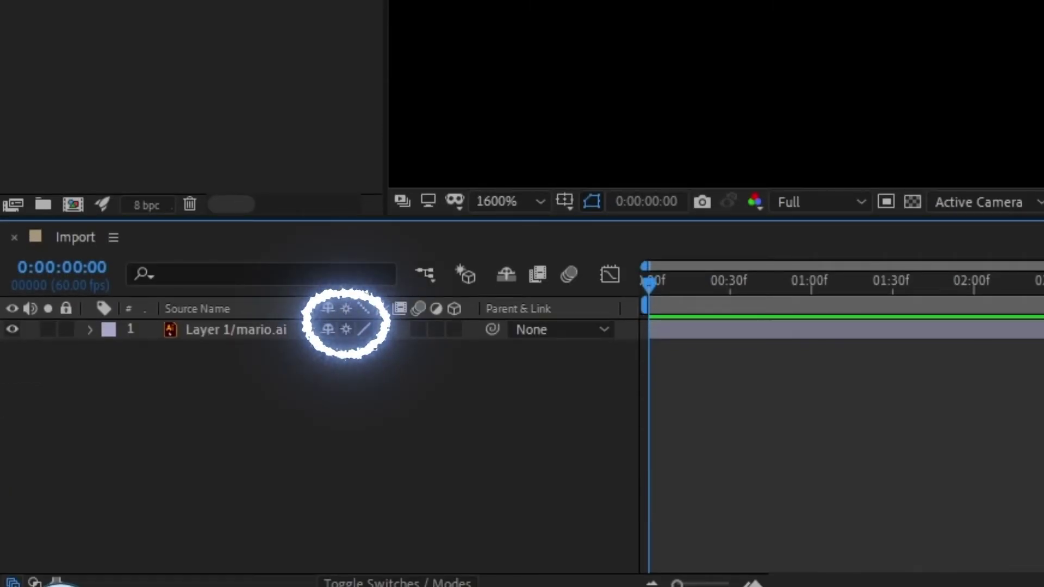
scroll(949, 97, "down", 2)
left_click(90, 330)
left_click(54, 471)
key("comma")
left_click_drag(190, 500, 932, 498)
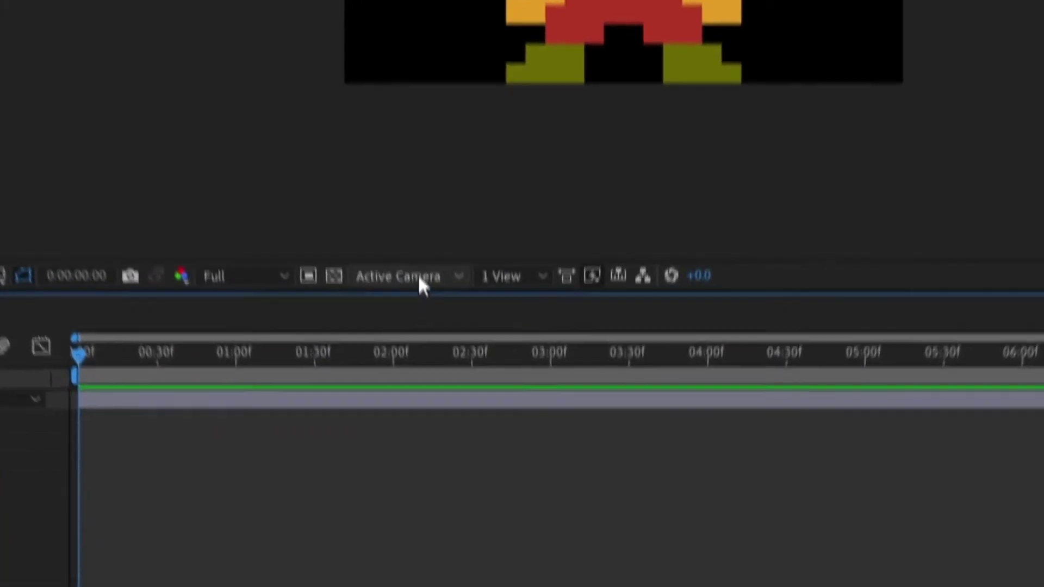
- Show the composition in Custom View 1 and orbit the view around the Mario layer with the camera tool
left_click(452, 518)
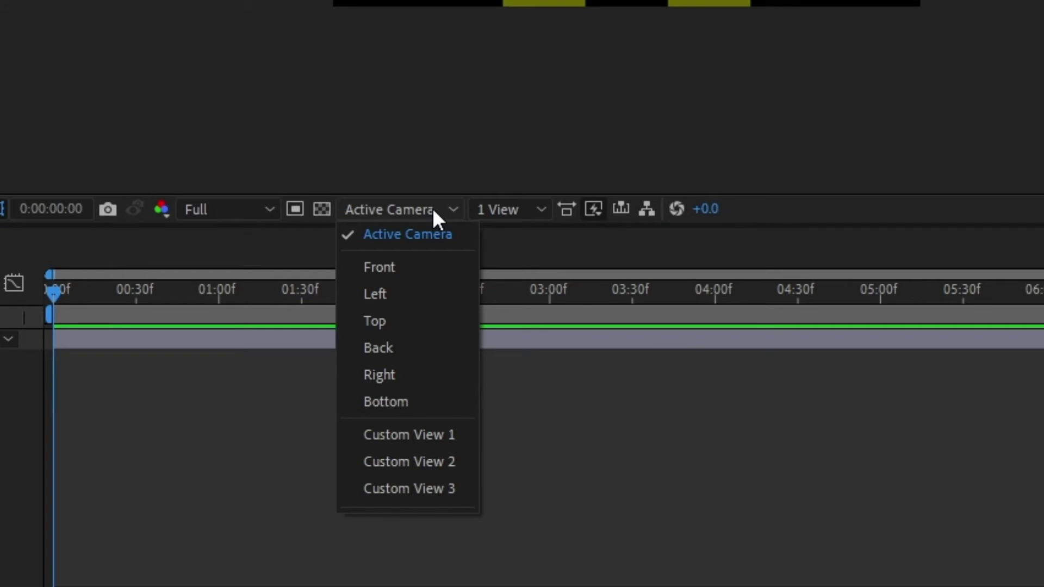
left_click(410, 443)
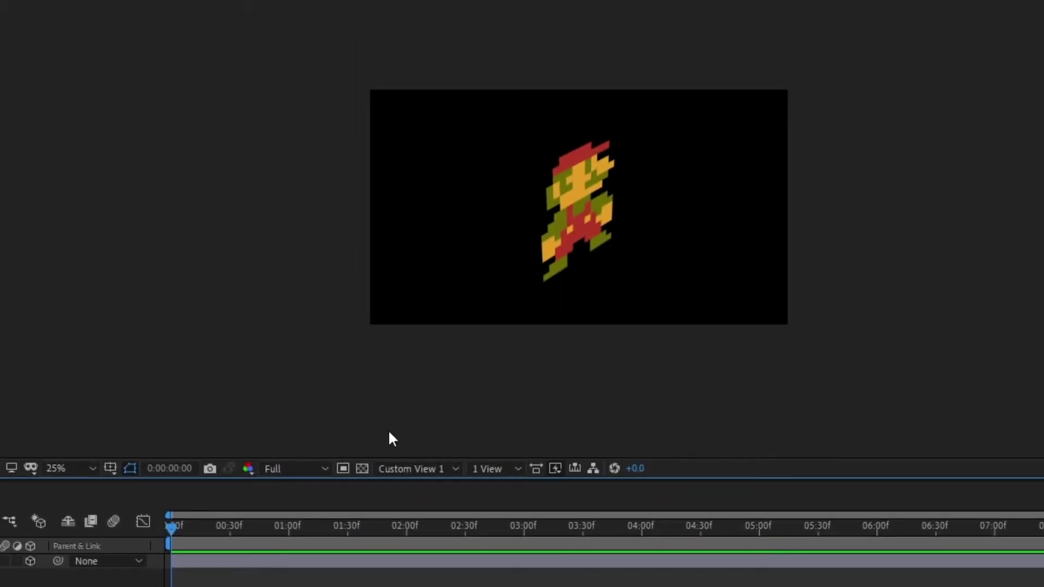
key("c")
left_click_drag(498, 242, 477, 182)
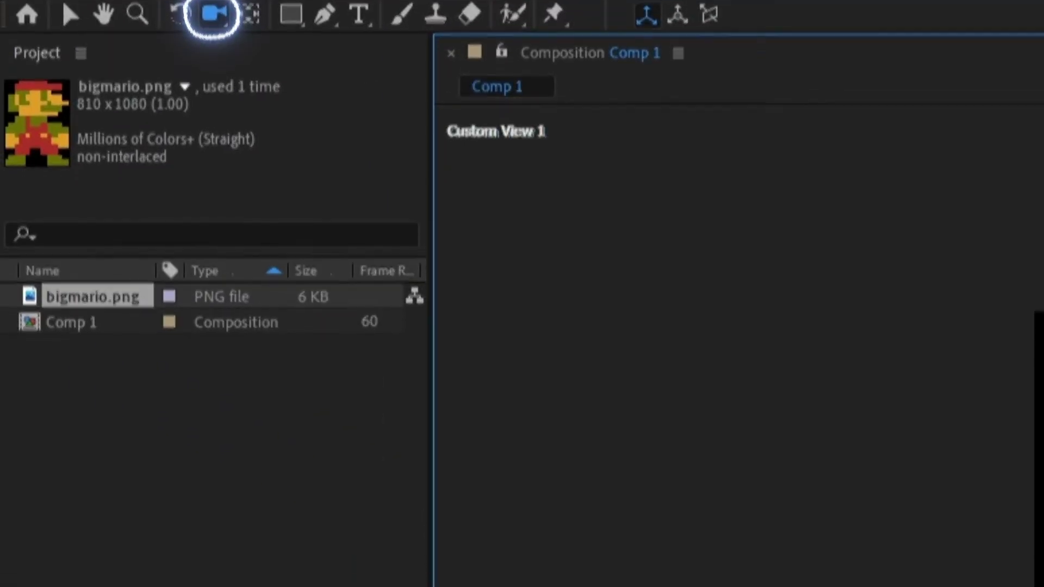
- Reveal the Transform properties of the bigmario.png layer in Comp 1
left_click(101, 293)
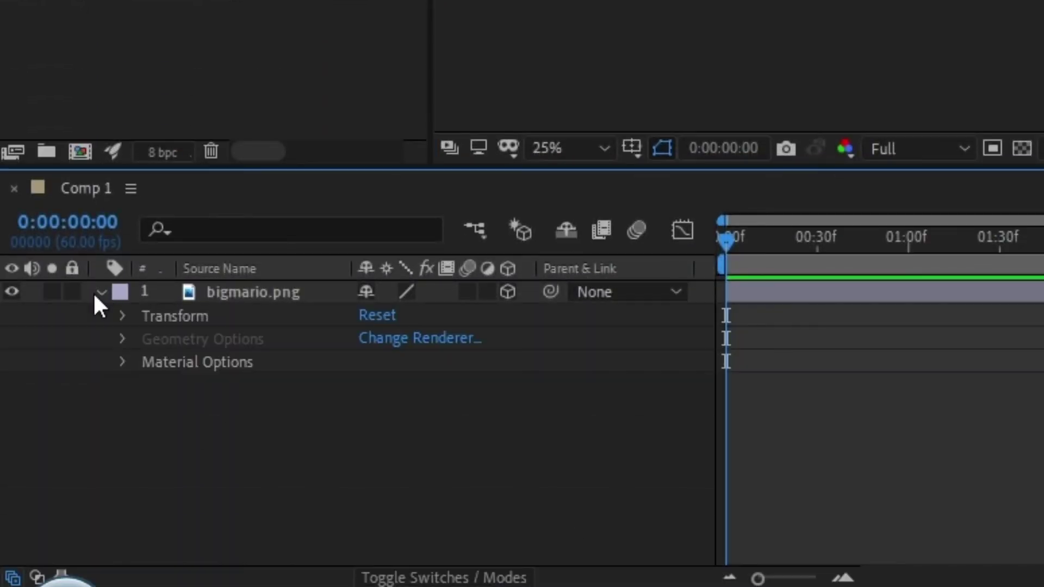
left_click(122, 317)
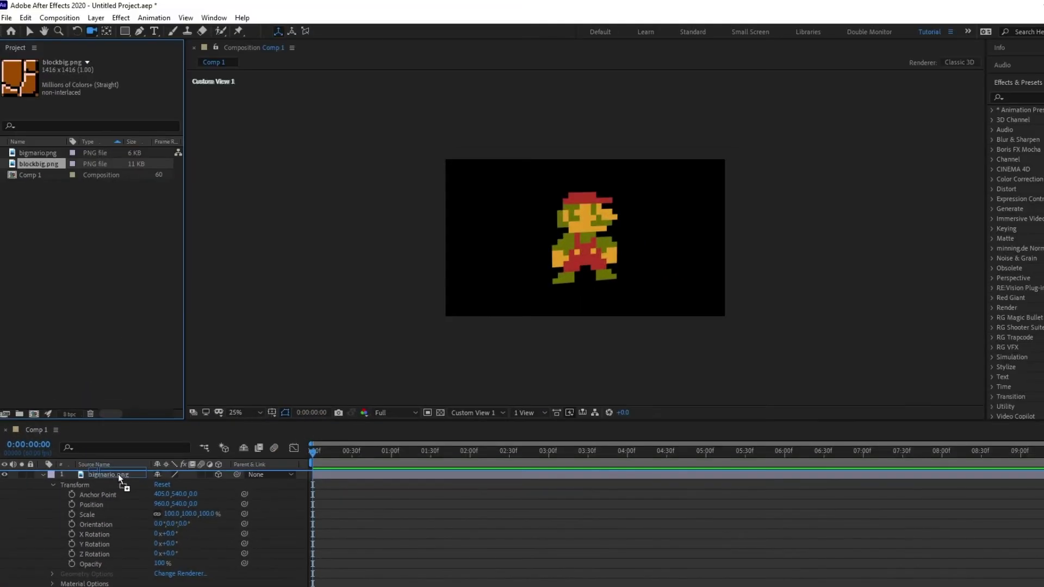
- Add blockbig.png above the bigmario.png layer in Comp 1 and make it a 3D layer
left_click(118, 474)
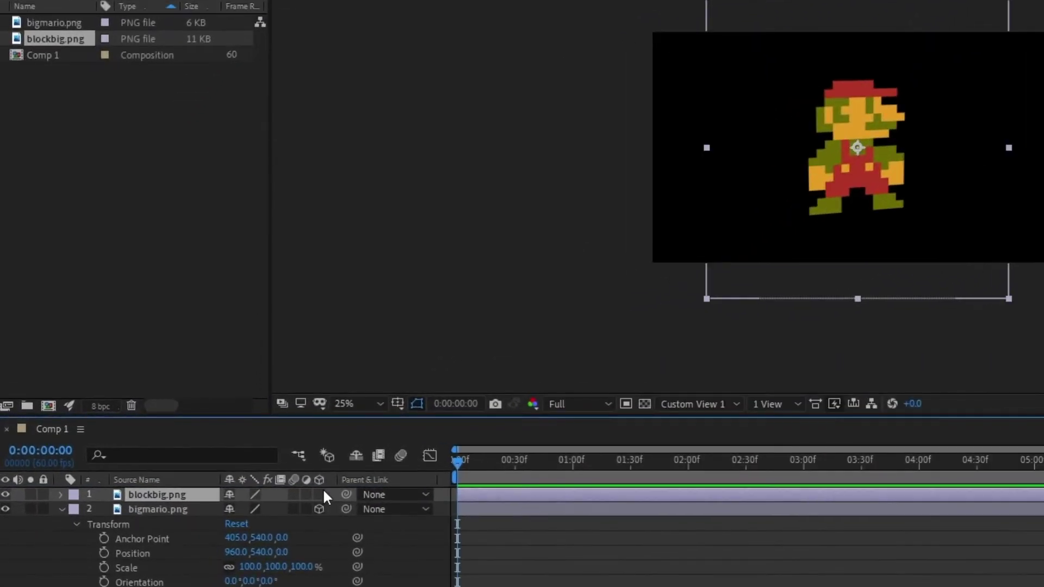
left_click(218, 474)
- Set the blockbig.png layer's X orientation to 90° and move it down beneath Mario's feet
left_click(43, 484)
left_click(60, 494)
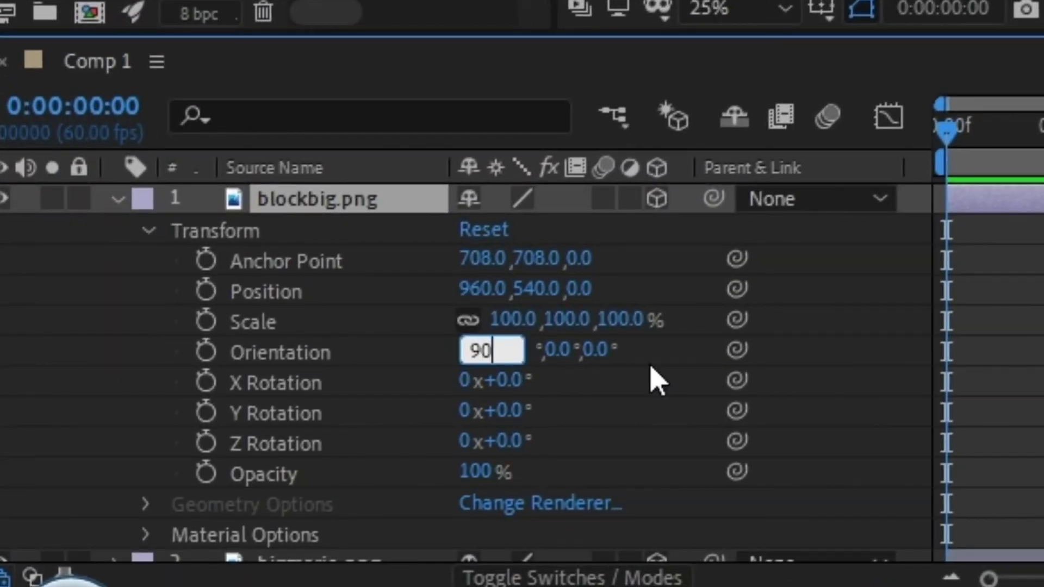
key("Return")
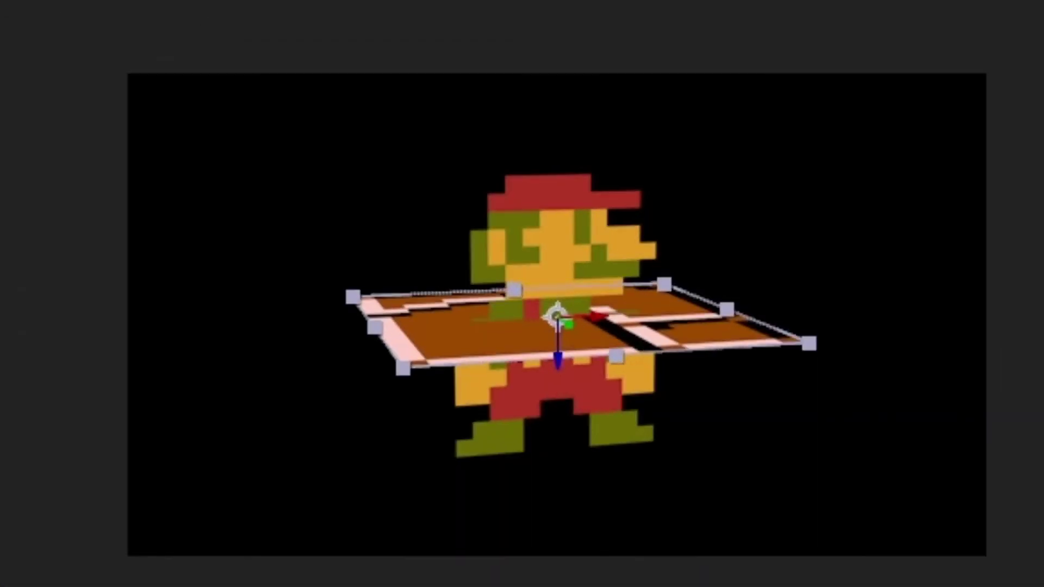
left_click_drag(536, 289, 690, 288)
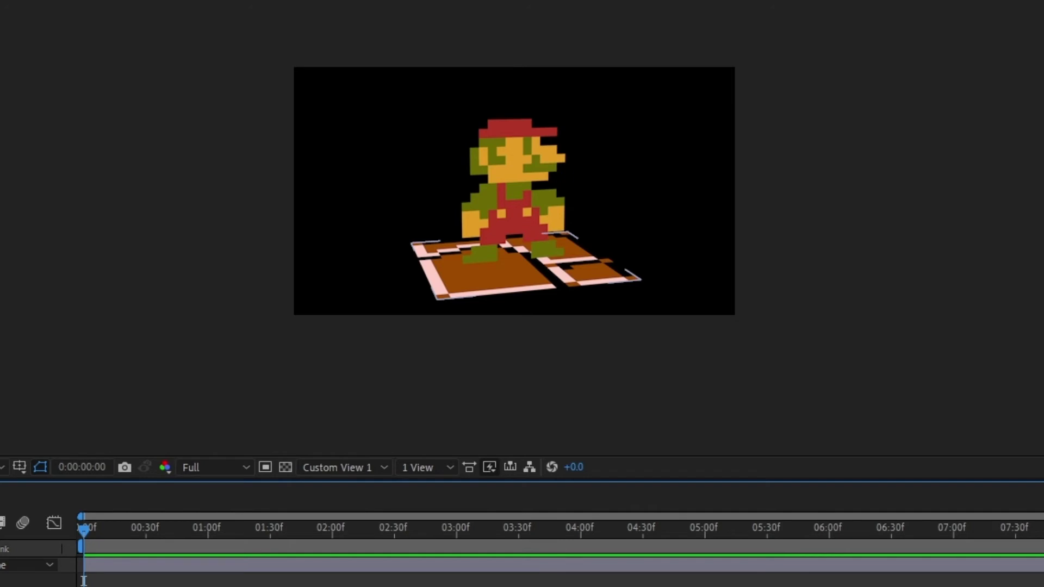
- Set the composition's 3D view back to Active Camera
left_click(337, 468)
left_click(364, 489)
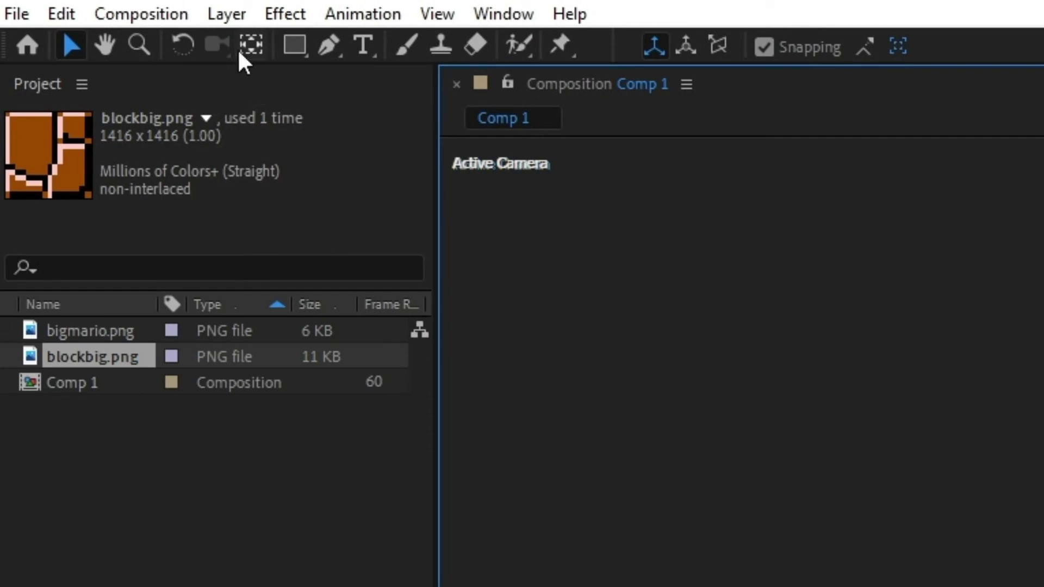
- Add a one-node camera with the 50mm preset, named Main Camera, to Comp 1
left_click(232, 12)
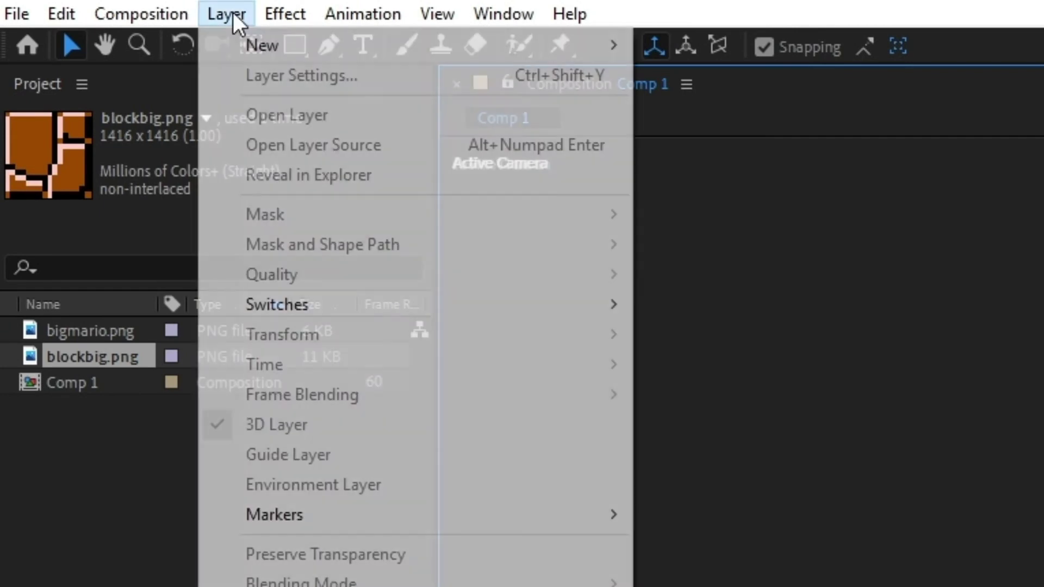
mouse_move(321, 46)
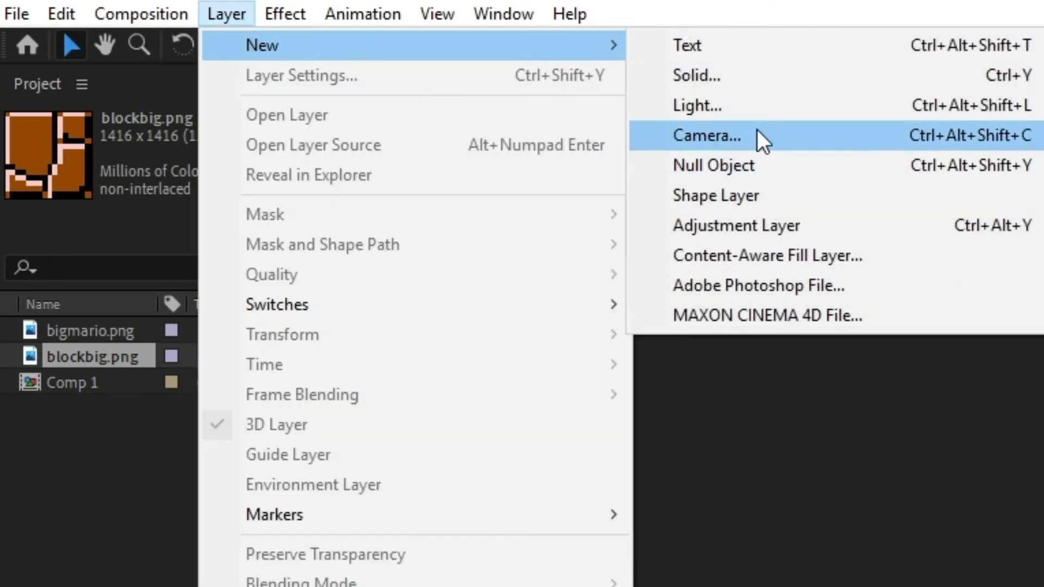
left_click(758, 135)
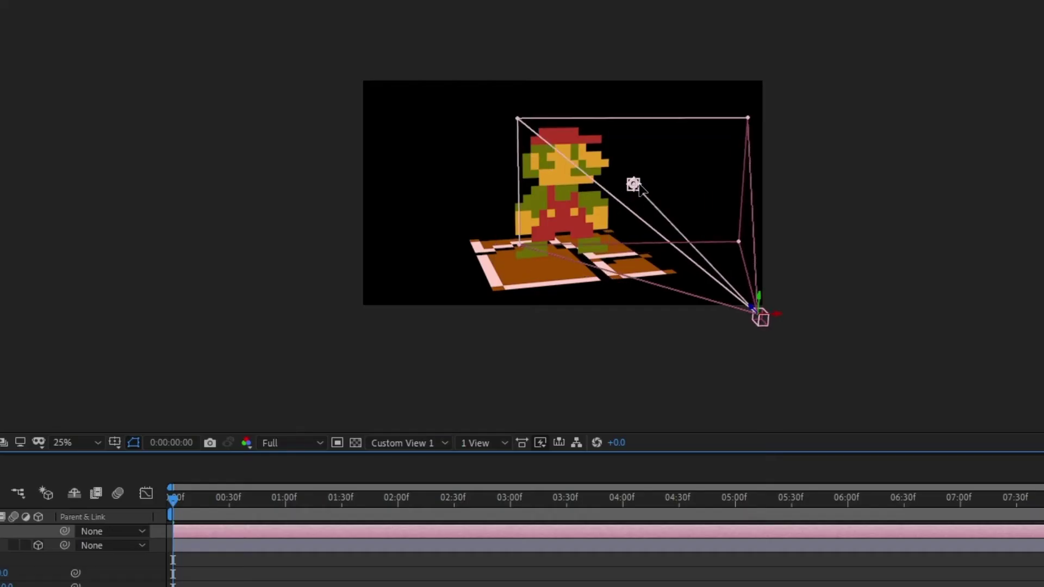
mouse_move(634, 182)
left_mouse_down()
mouse_move(674, 189)
mouse_move(560, 175)
mouse_move(604, 108)
mouse_move(649, 195)
left_mouse_up()
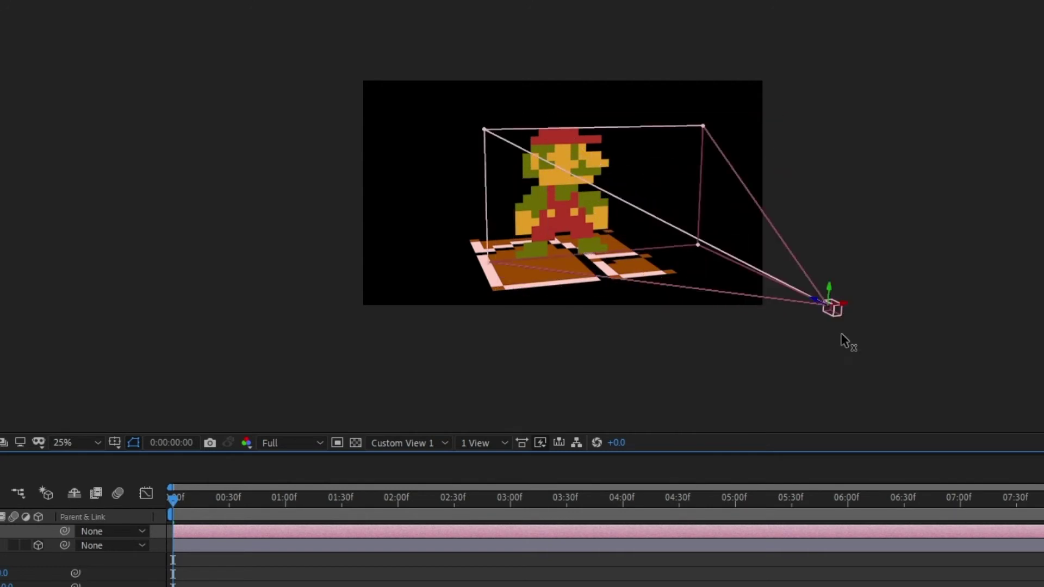
left_click_drag(841, 334, 766, 336)
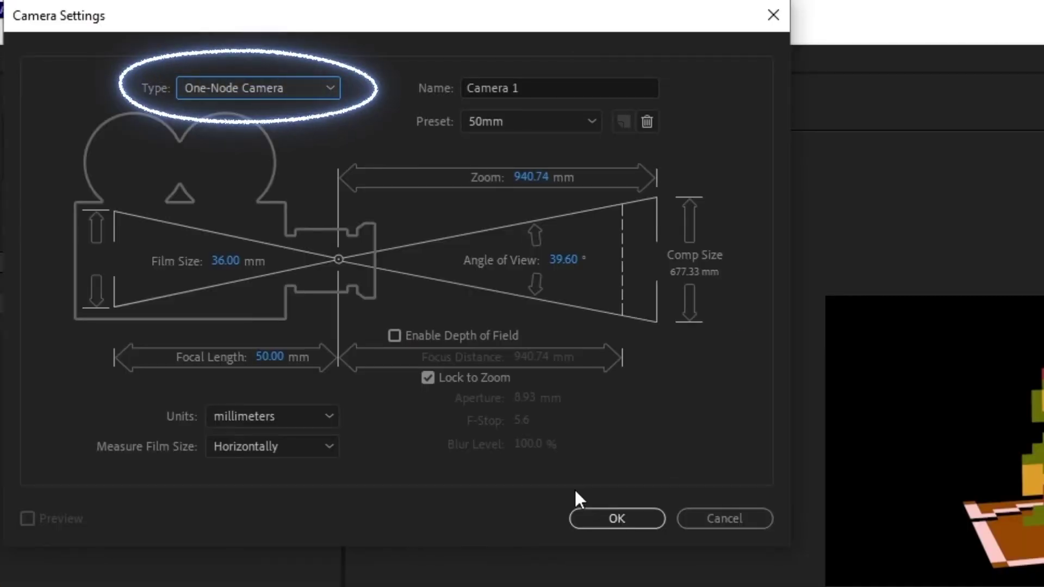
left_click(650, 519)
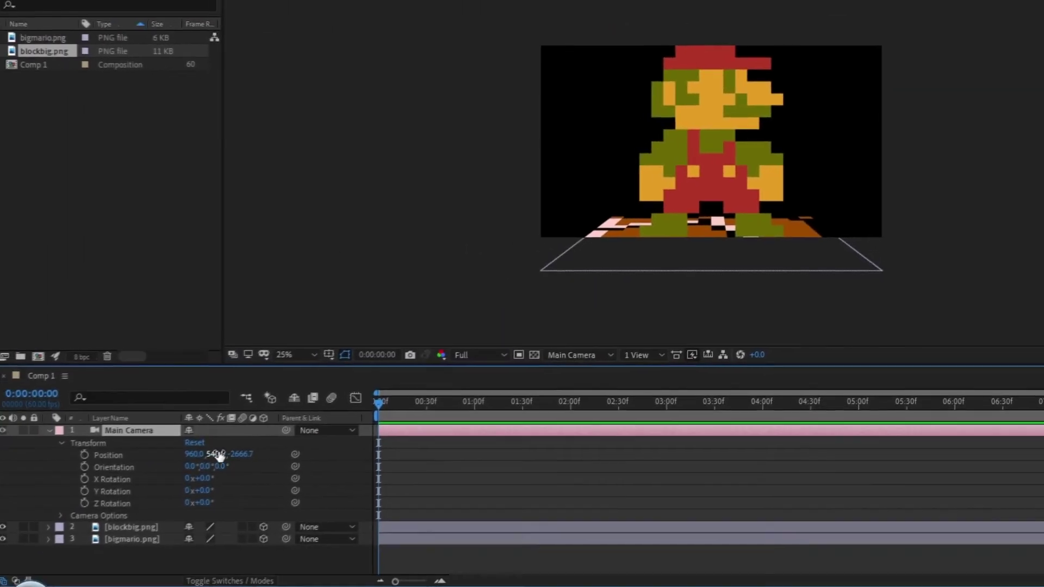
- Try moving the Main Camera by changing its Position values, and undo the change
mouse_move(19, 536)
left_mouse_down()
mouse_move(239, 535)
mouse_move(0, 535)
left_mouse_up()
left_click_drag(249, 459, 221, 464)
key("ctrl+z")
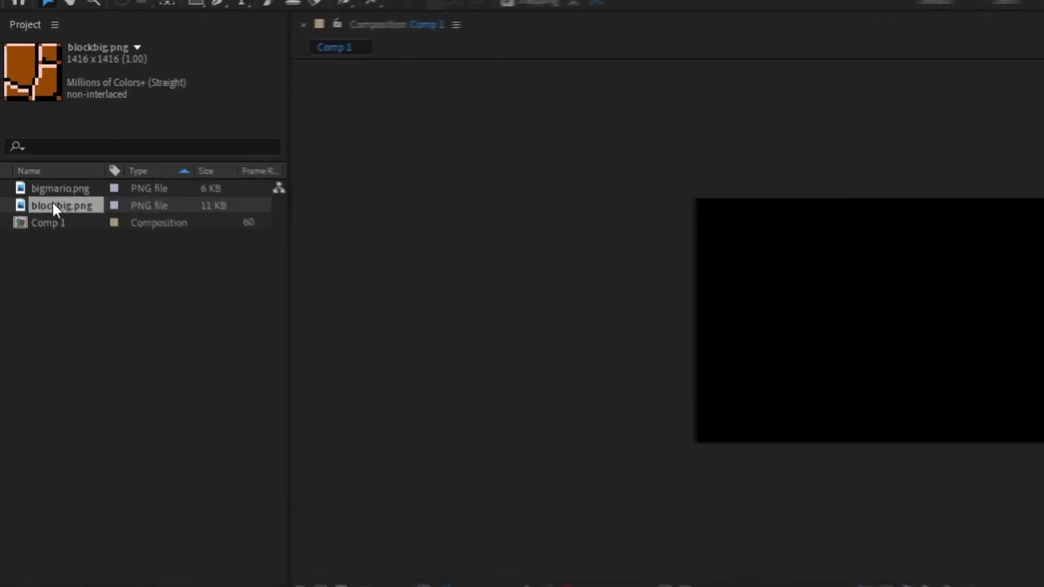
- Place bigmario.png in the empty Comp 1 as a 3D layer and separate its Position into X, Y and Z dimensions
left_click_drag(37, 140, 56, 155)
left_click_drag(109, 242, 341, 440)
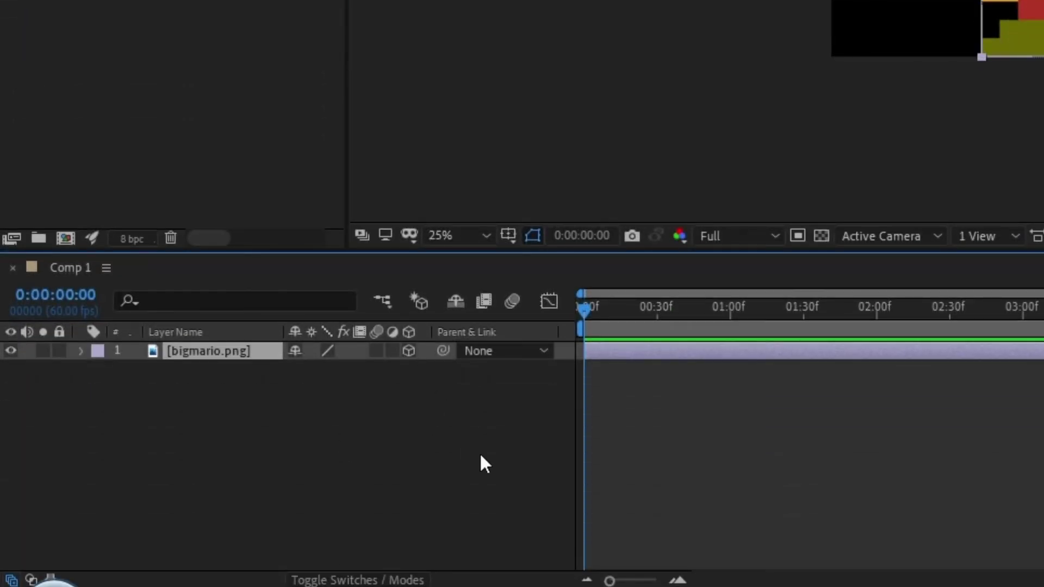
left_click(80, 351)
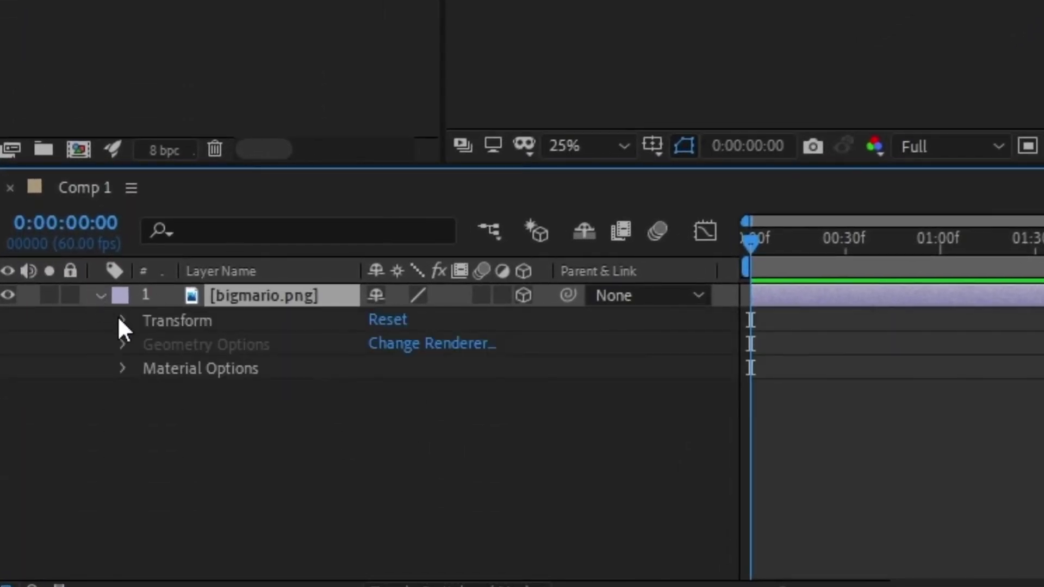
left_click(122, 321)
right_click(249, 368)
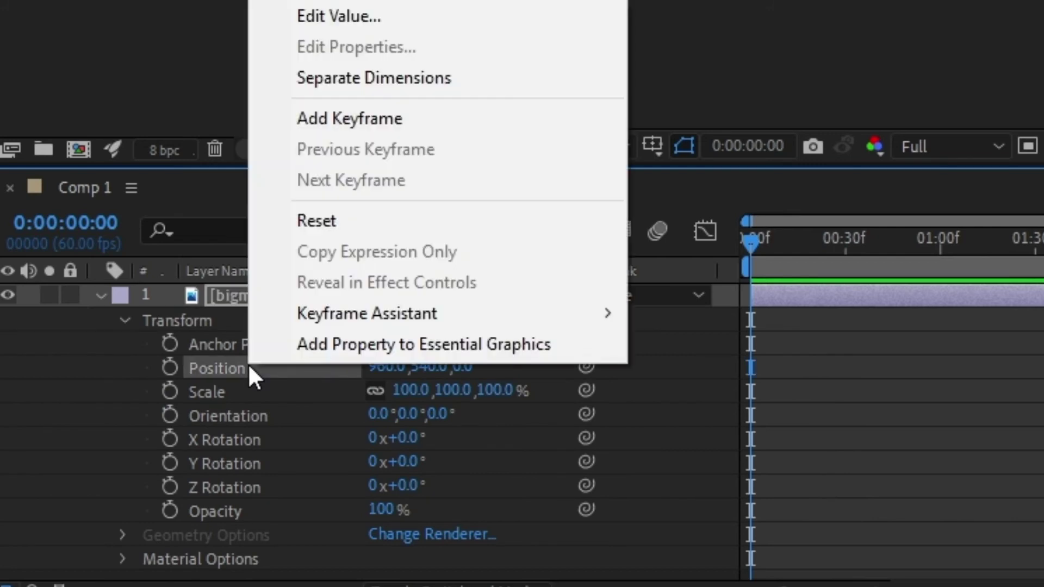
left_click(458, 81)
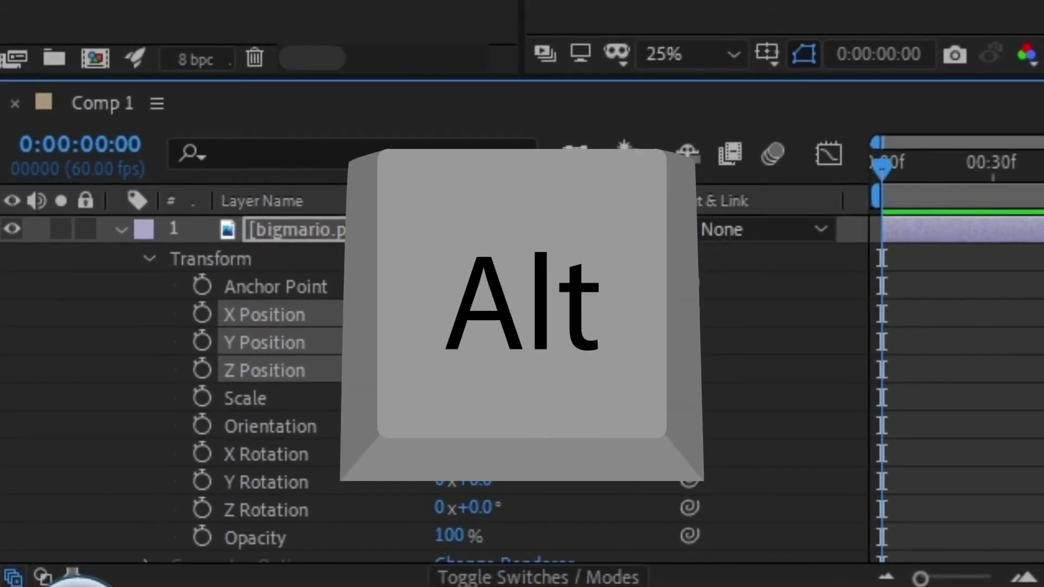
- Add the expression "index" to the Z Position of the bigmario.png layer
left_click(202, 370, "alt")
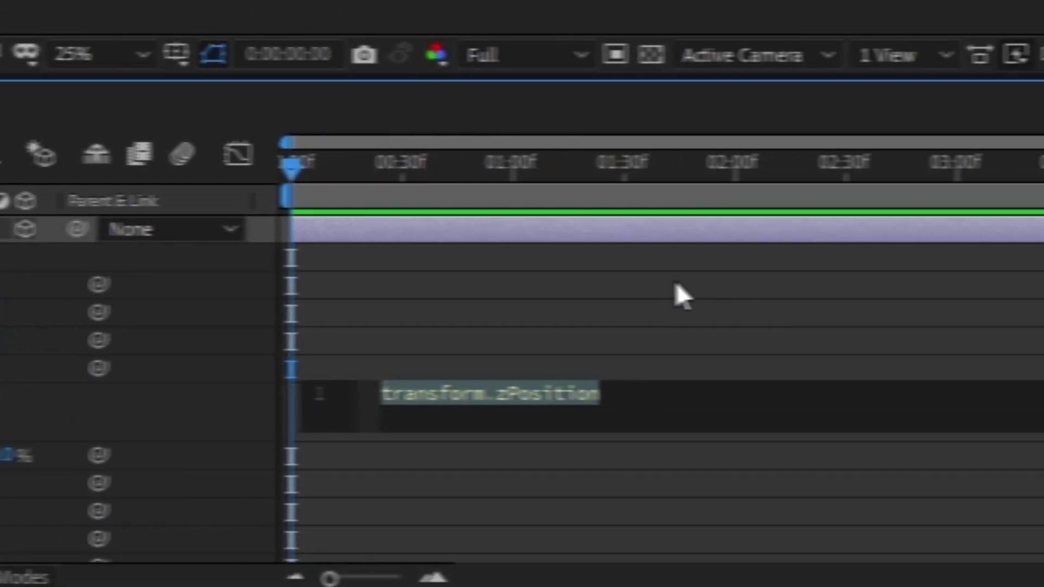
type("inde")
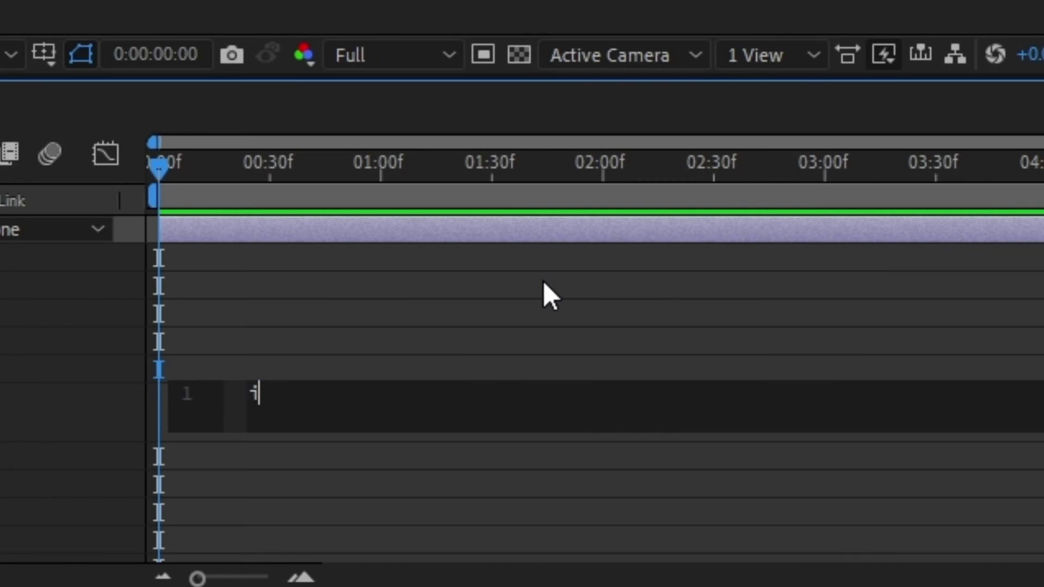
type("x")
left_click(544, 282)
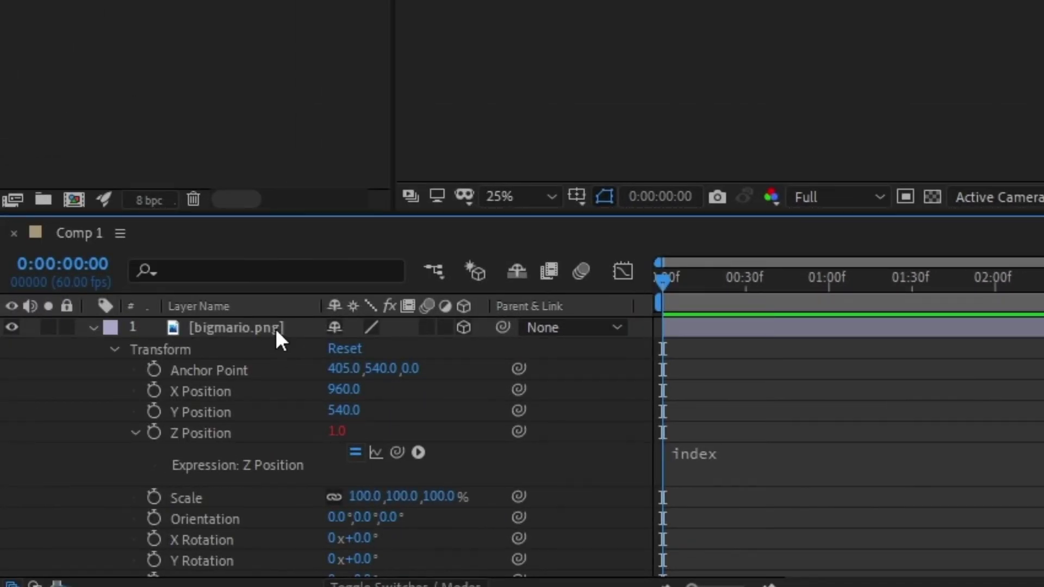
- Duplicate the bigmario.png layer repeatedly until the stack holds 136 layers
left_click(276, 328)
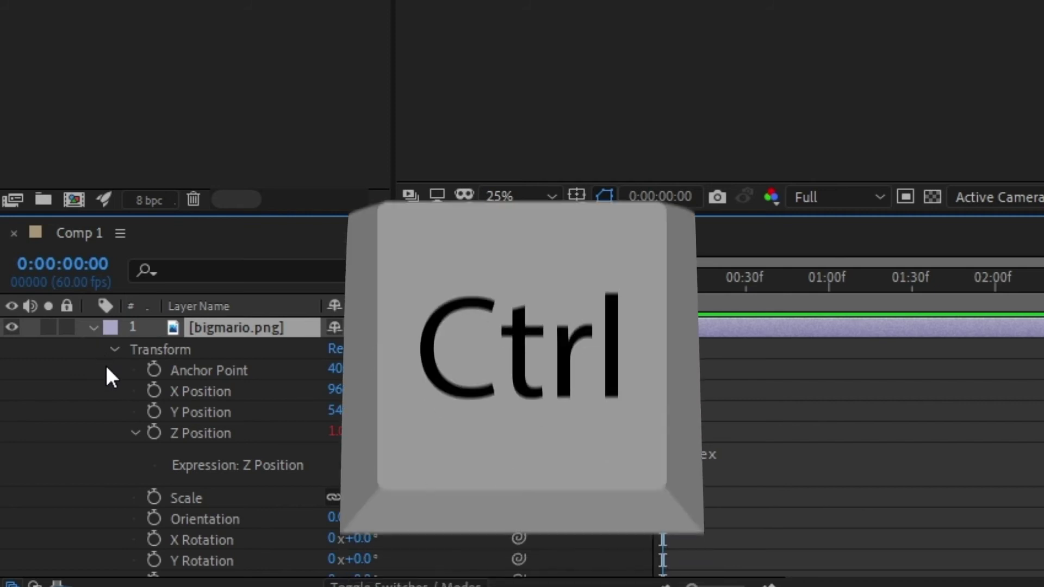
key("ctrl+d")
key("ctrl+d")
key("ctrl+d")
key("ctrl+d")
key("ctrl+d")
key("ctrl+d")
key("ctrl+d")
key("ctrl+d")
key("ctrl+d")
key("ctrl+d")
key("ctrl+d")
key("ctrl+d")
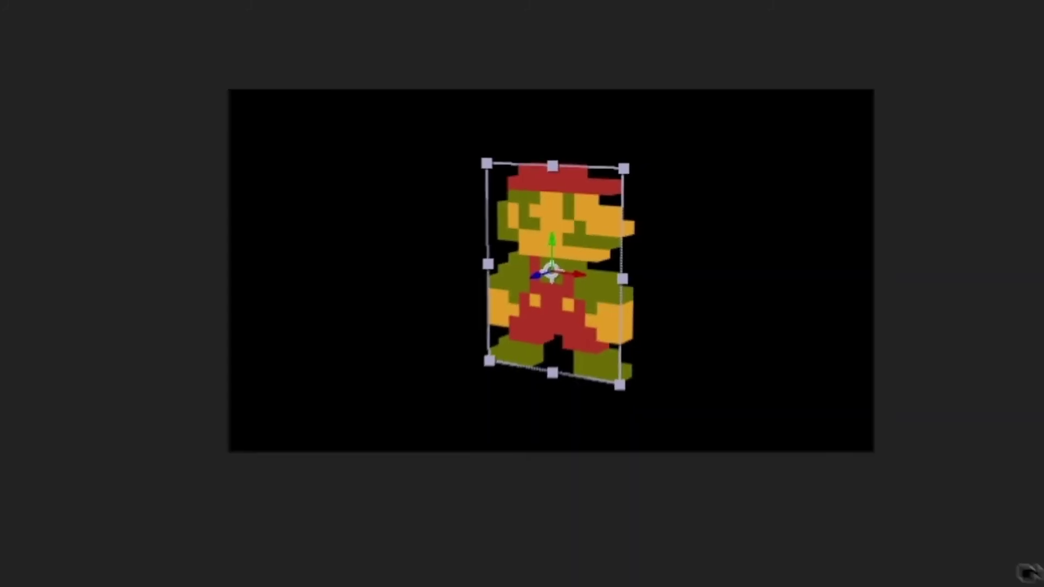
- Pre-compose all the bigmario.png layers into a composition named Mario 3D
scroll(142, 460, "down", 9)
scroll(144, 458, "down", 20)
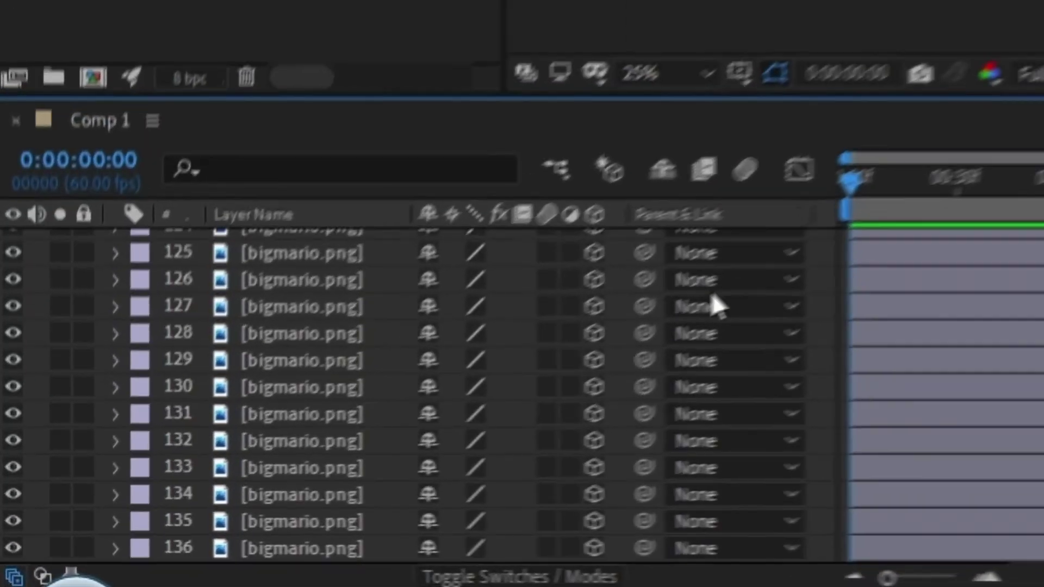
left_click(122, 574, "shift")
right_click(369, 402)
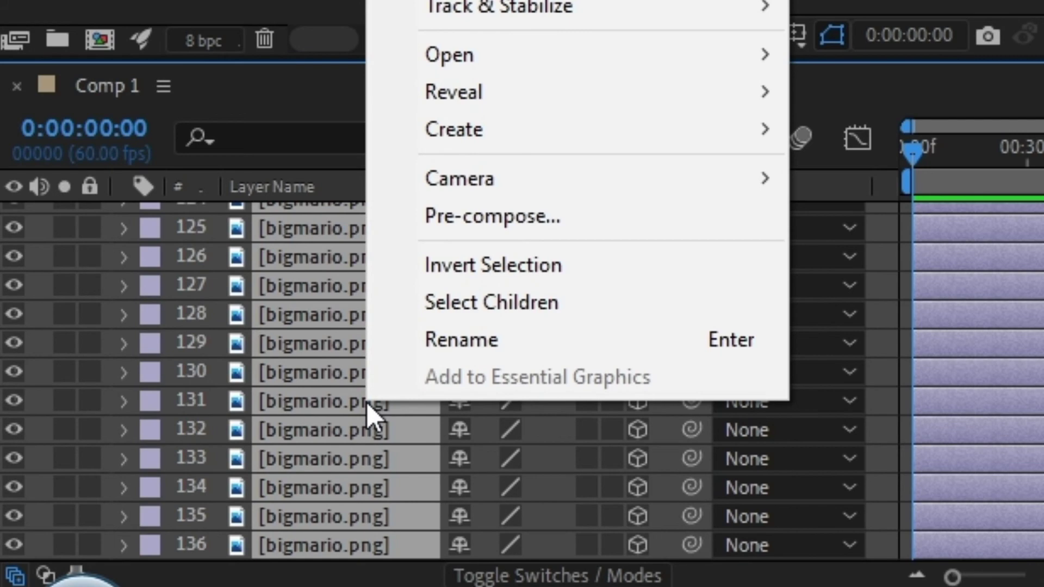
left_click(615, 214)
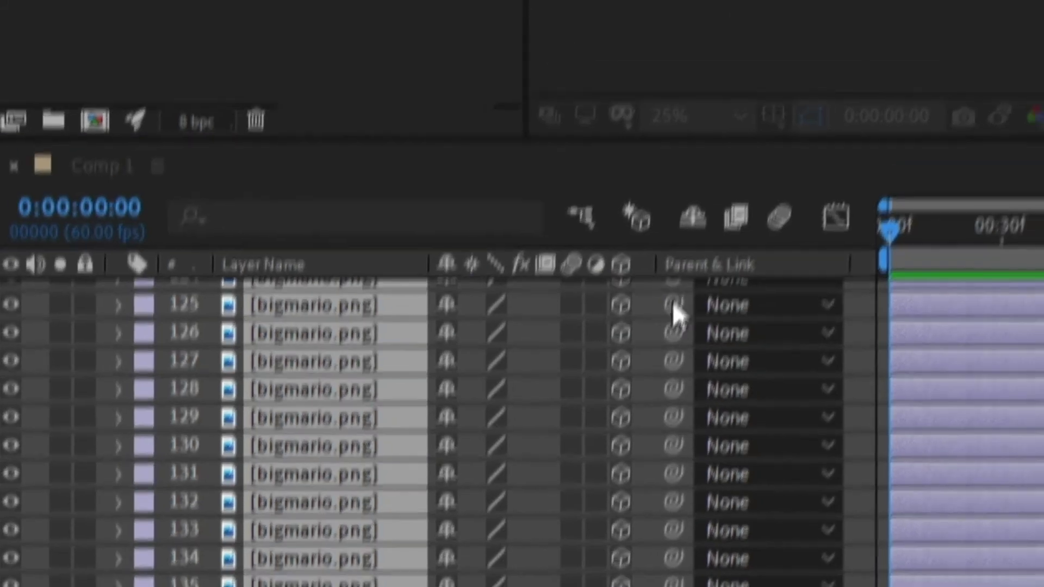
type("Mario 3D")
left_click(625, 492)
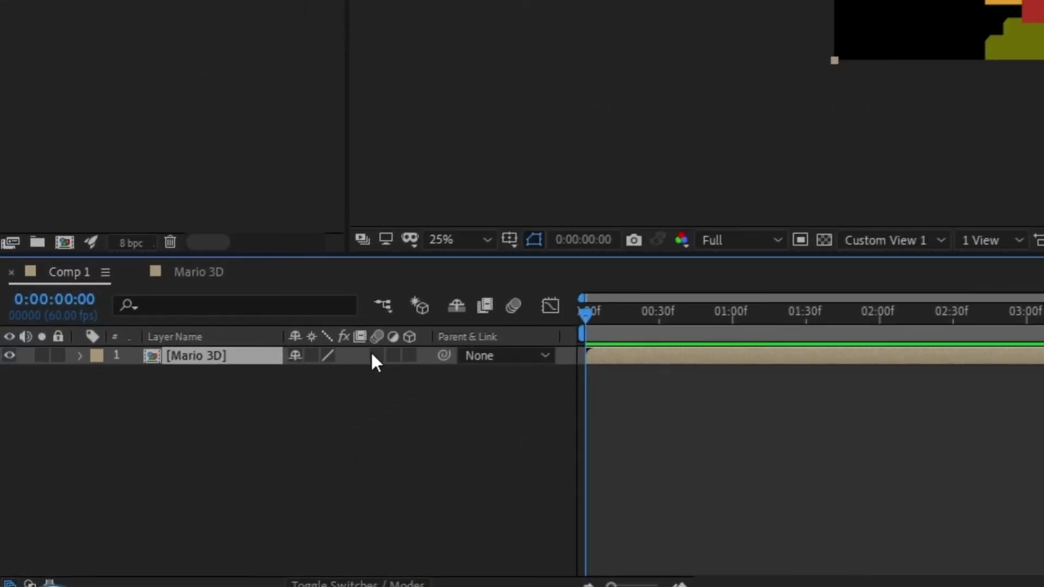
- Turn on Collapse Transformations and 3D for the Mario 3D layer, and tilt it to orientation 0°, 25°, 54° with a slightly lower position
left_click(312, 356)
left_click(410, 355)
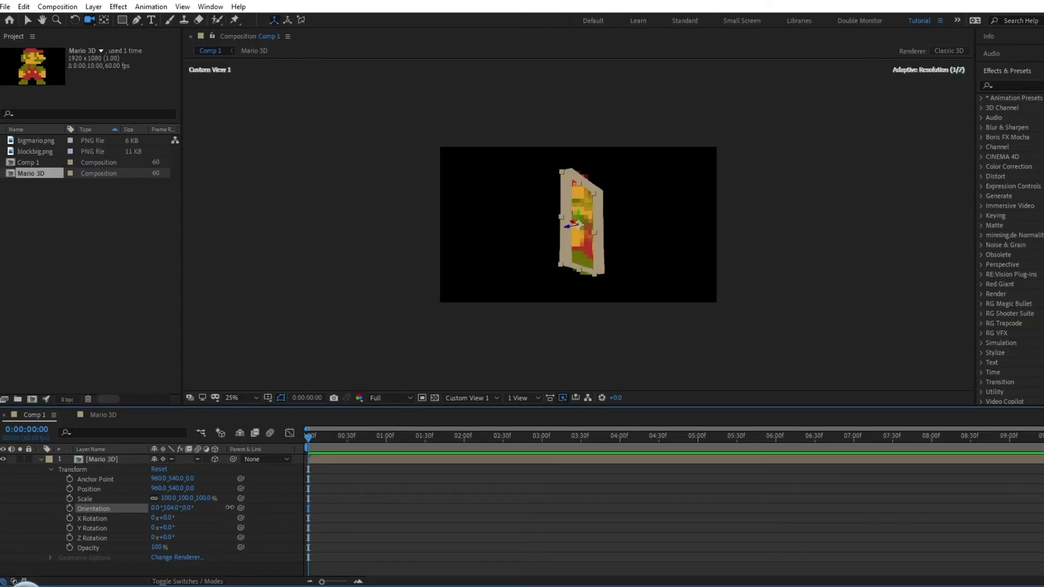
left_click_drag(168, 508, 213, 498)
left_click_drag(182, 489, 233, 473)
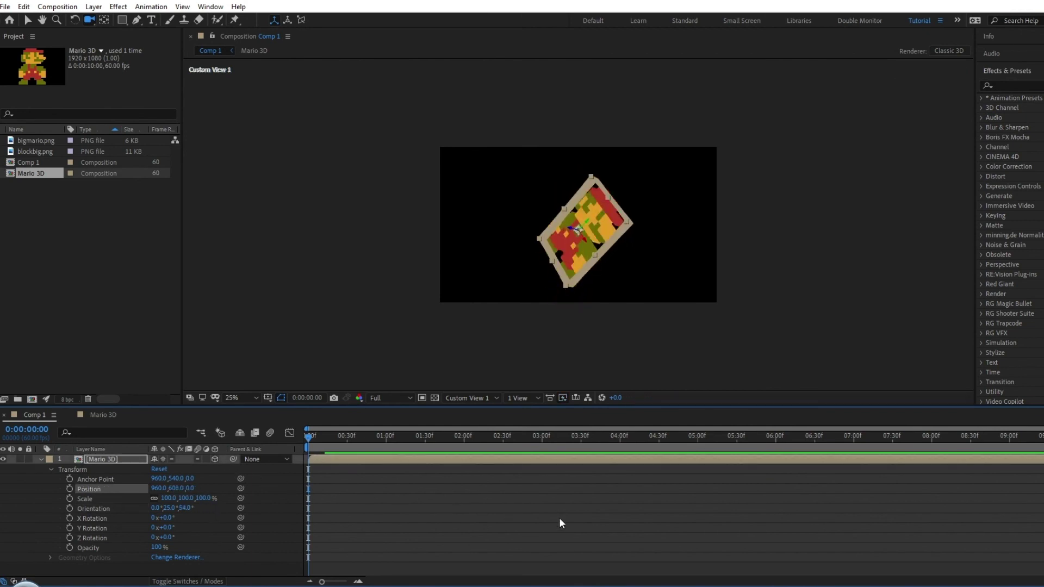